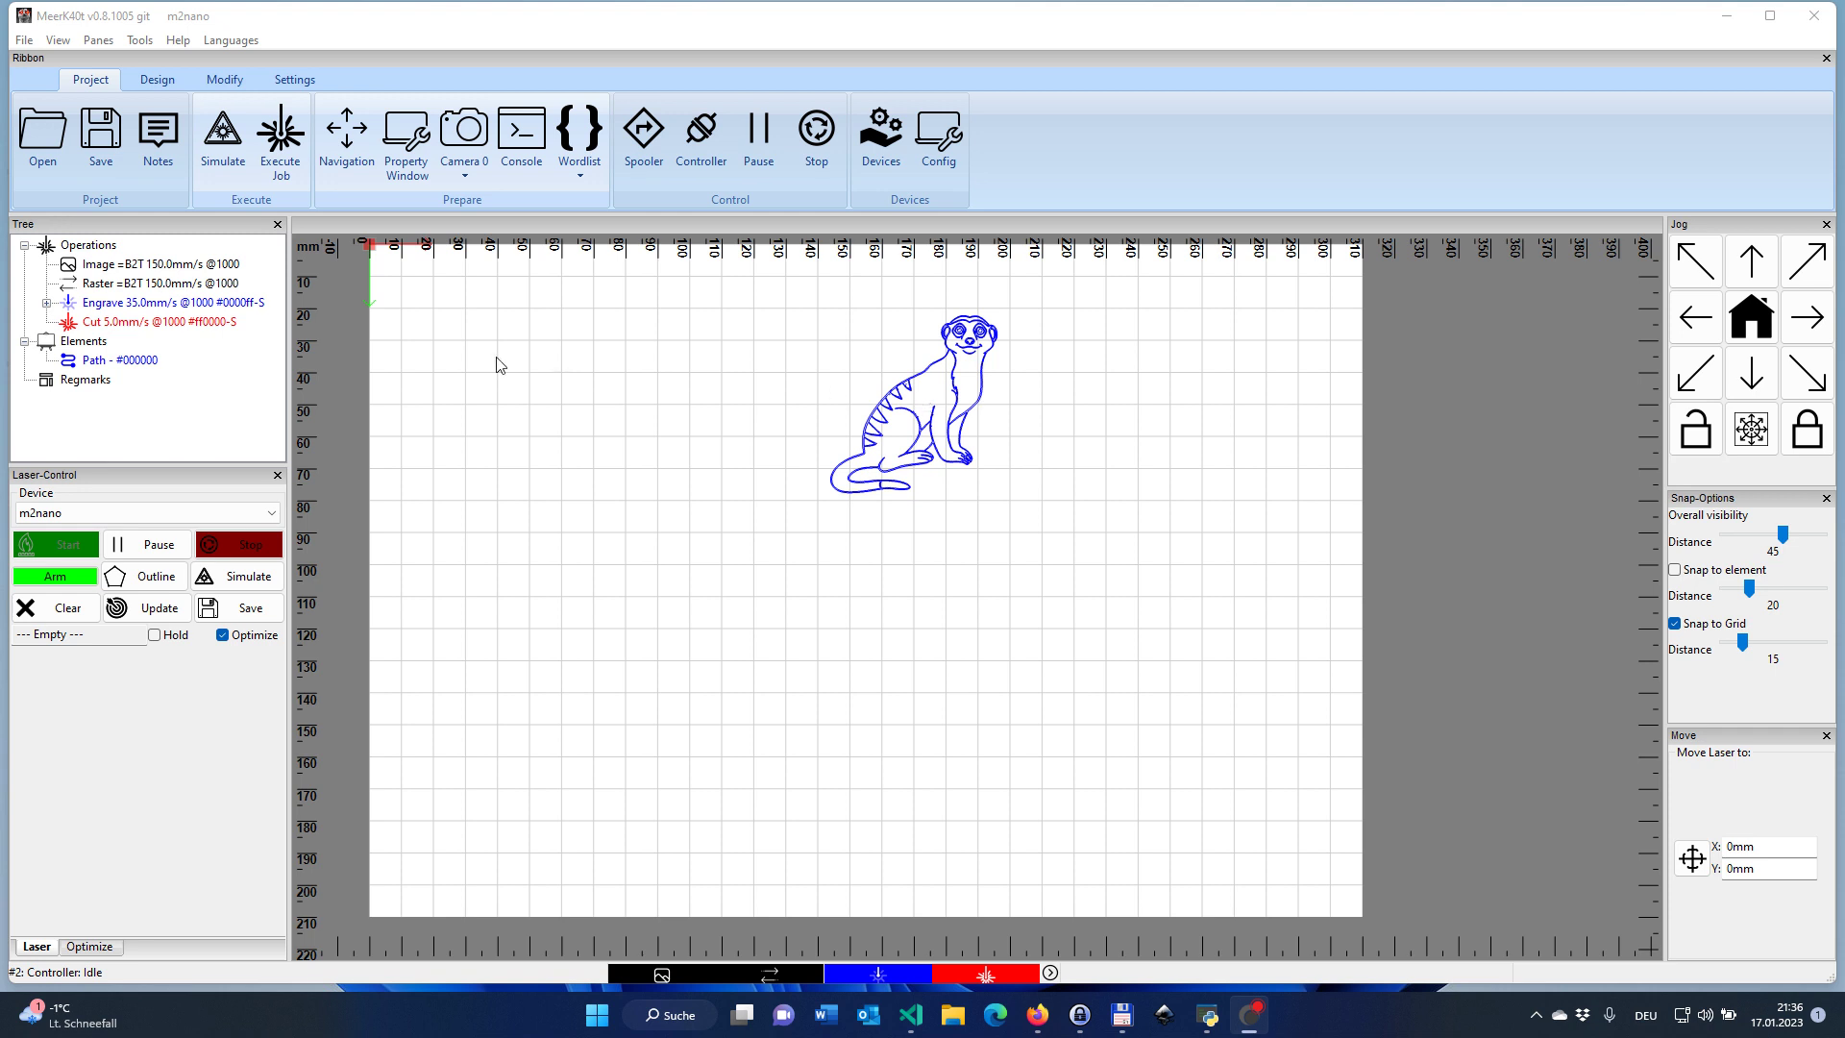
Draw a trial circle centred at 60,50 mm with the Circle tool, then delete it.
left_click(146, 84)
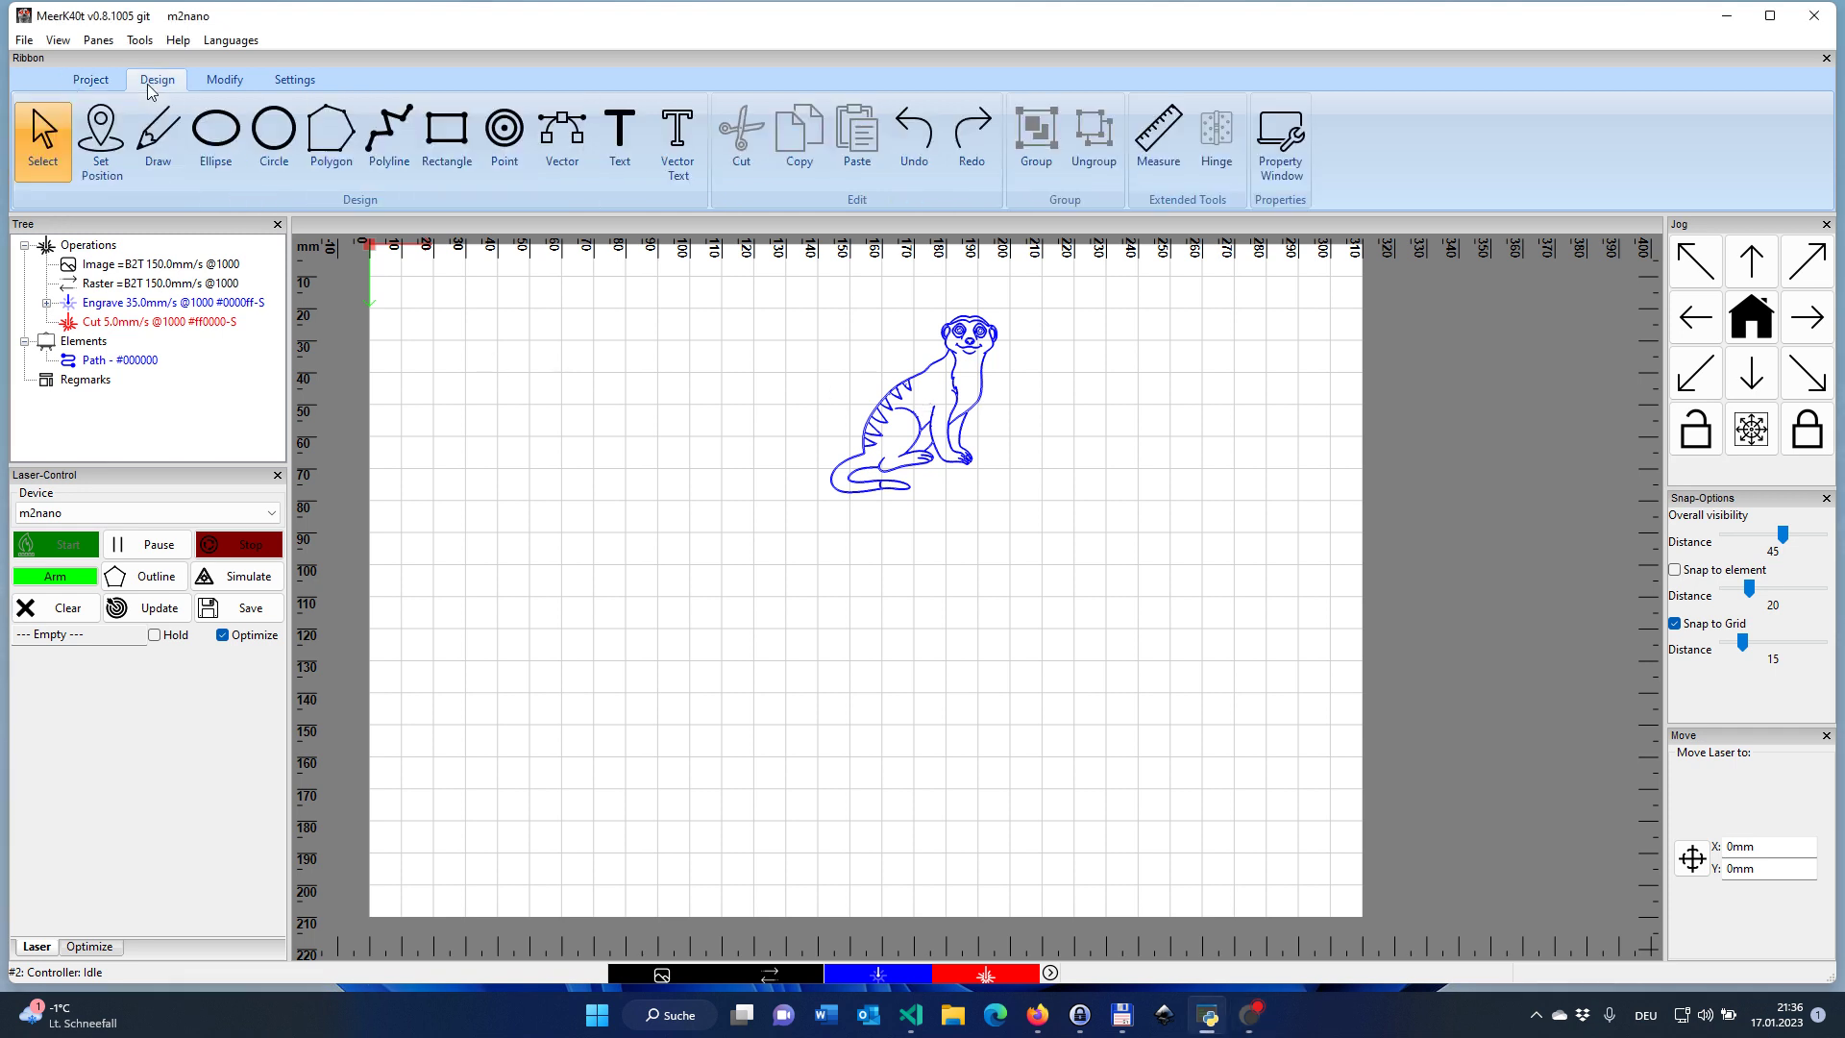
left_click(273, 130)
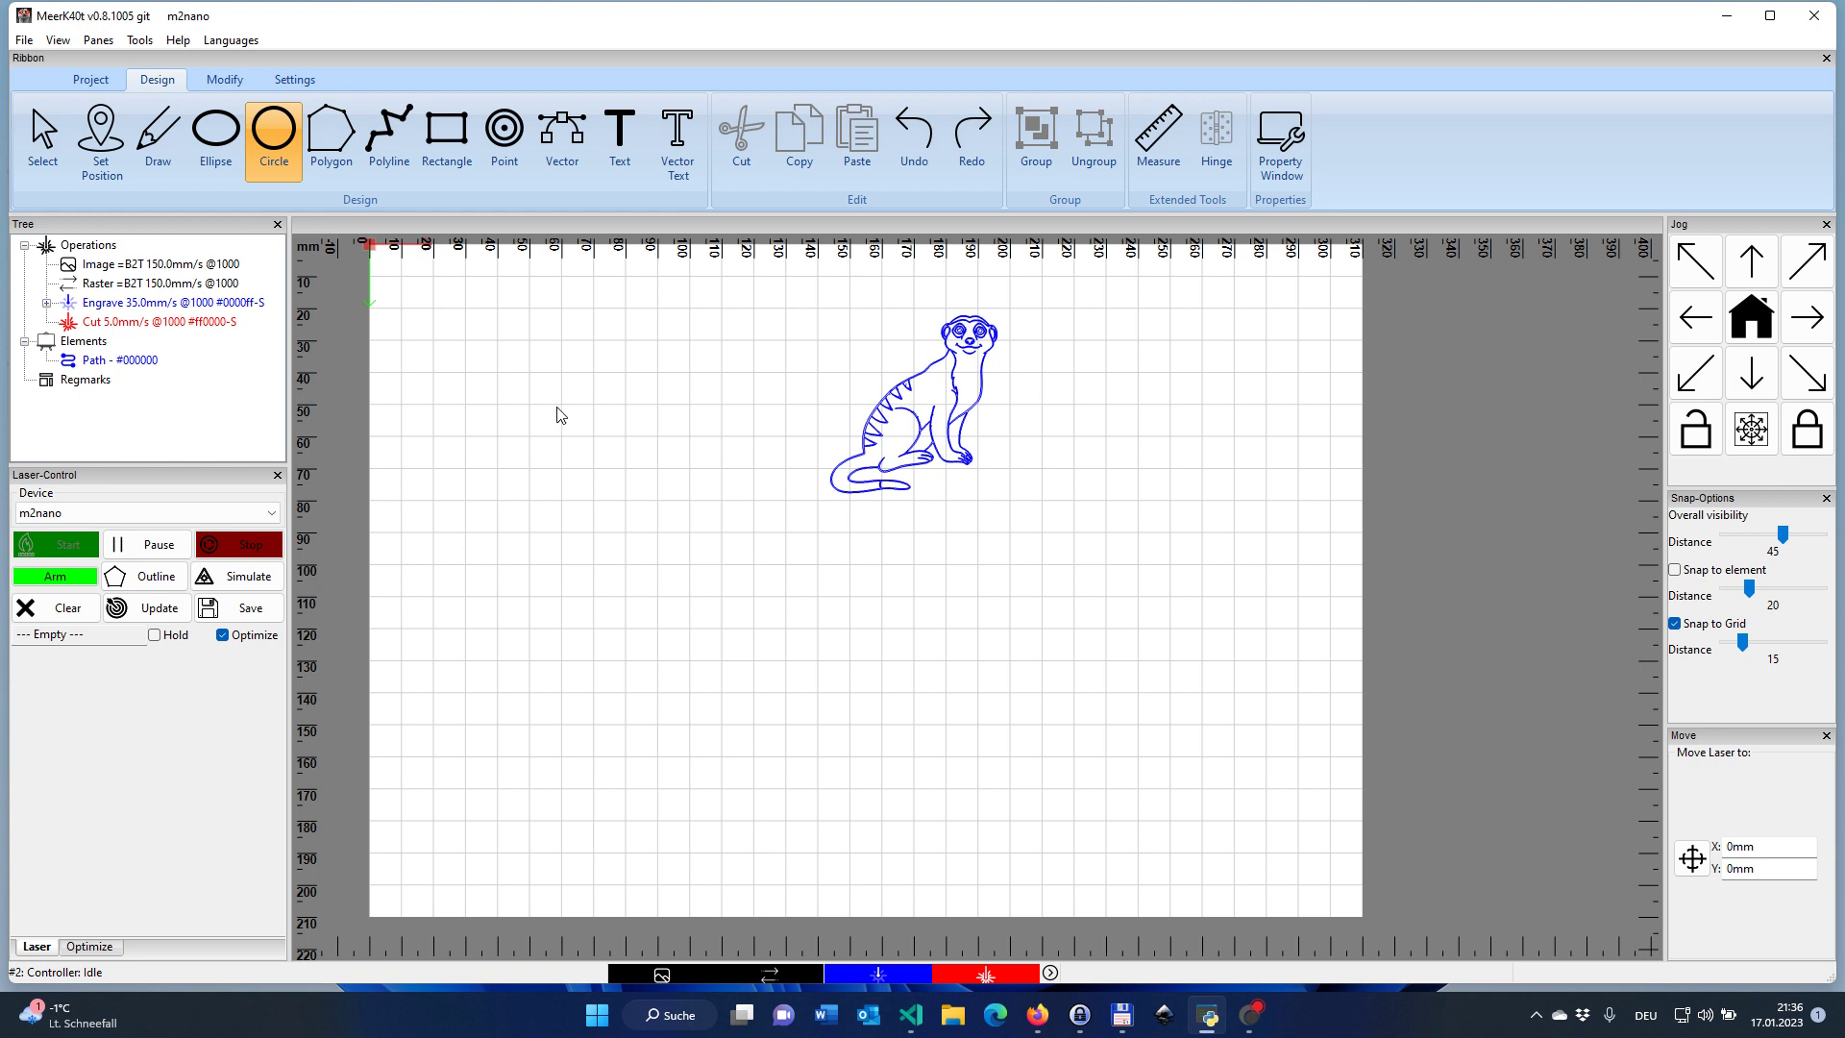
mouse_move(562, 406)
left_mouse_down()
mouse_move(633, 439)
mouse_move(598, 420)
mouse_move(614, 436)
left_mouse_up()
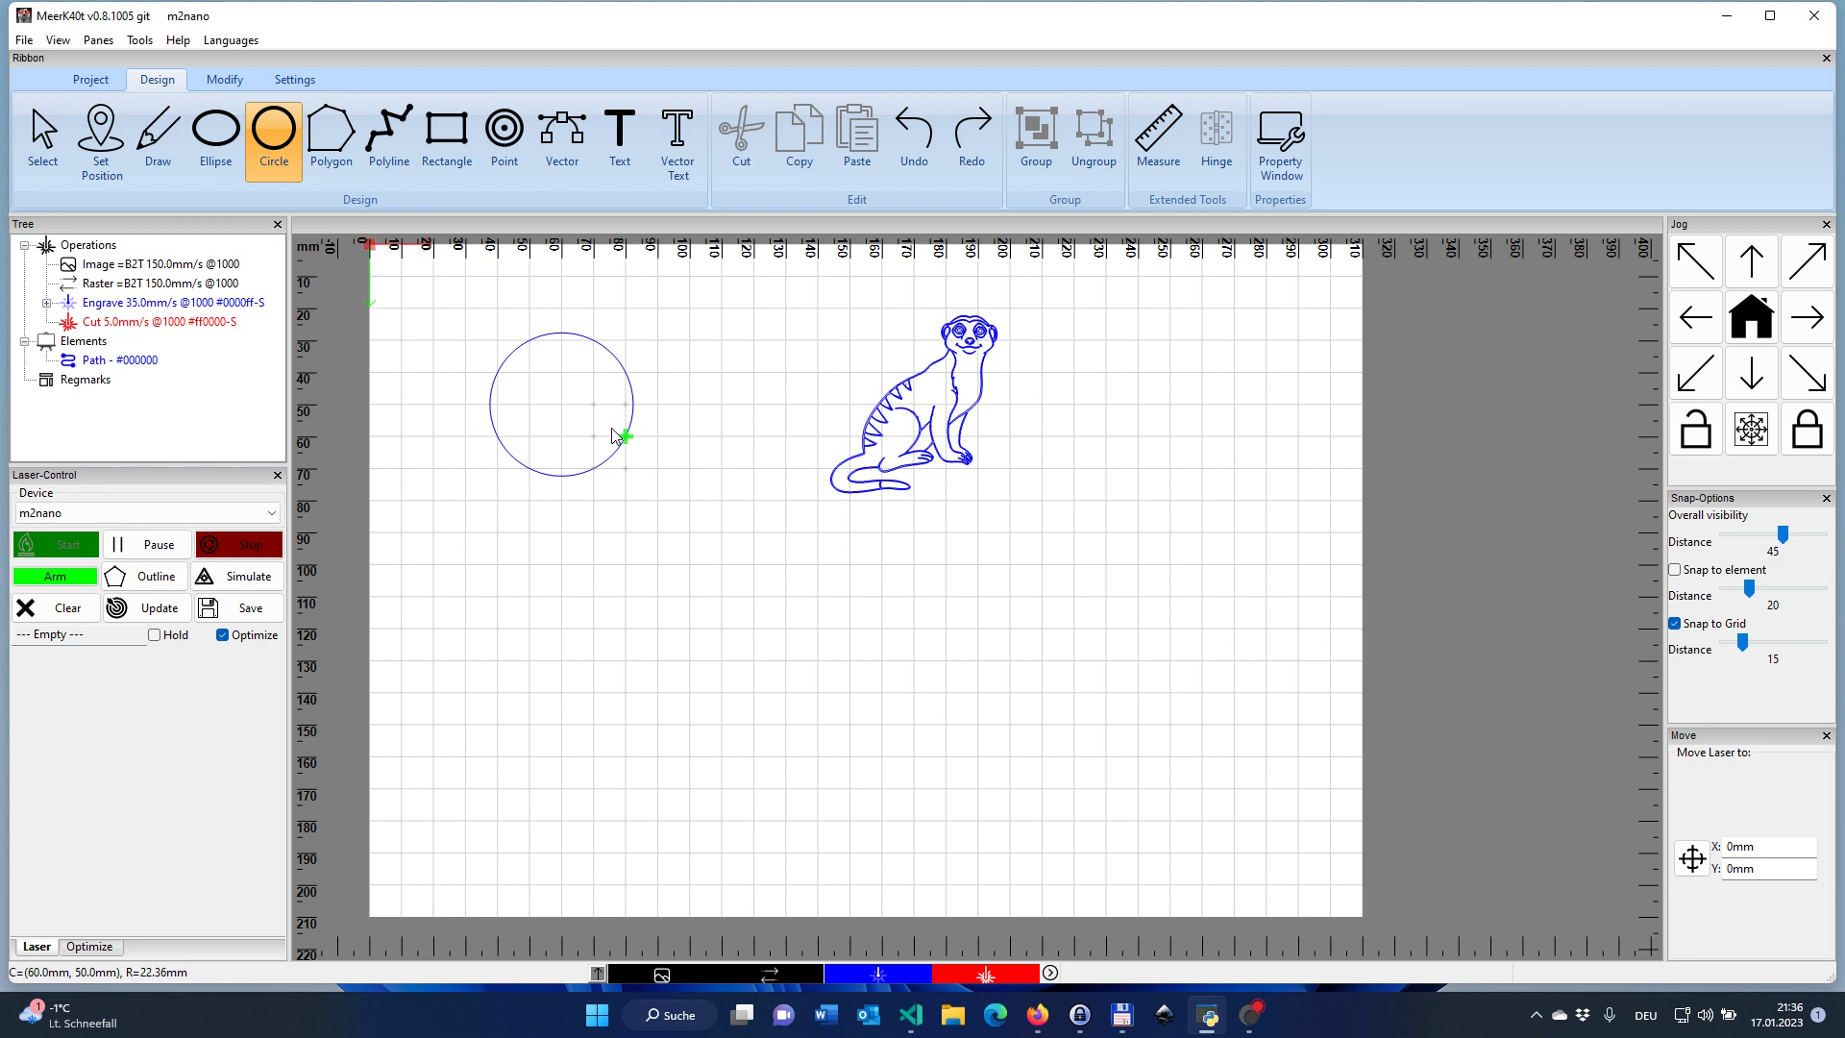
left_click_drag(612, 435, 616, 436)
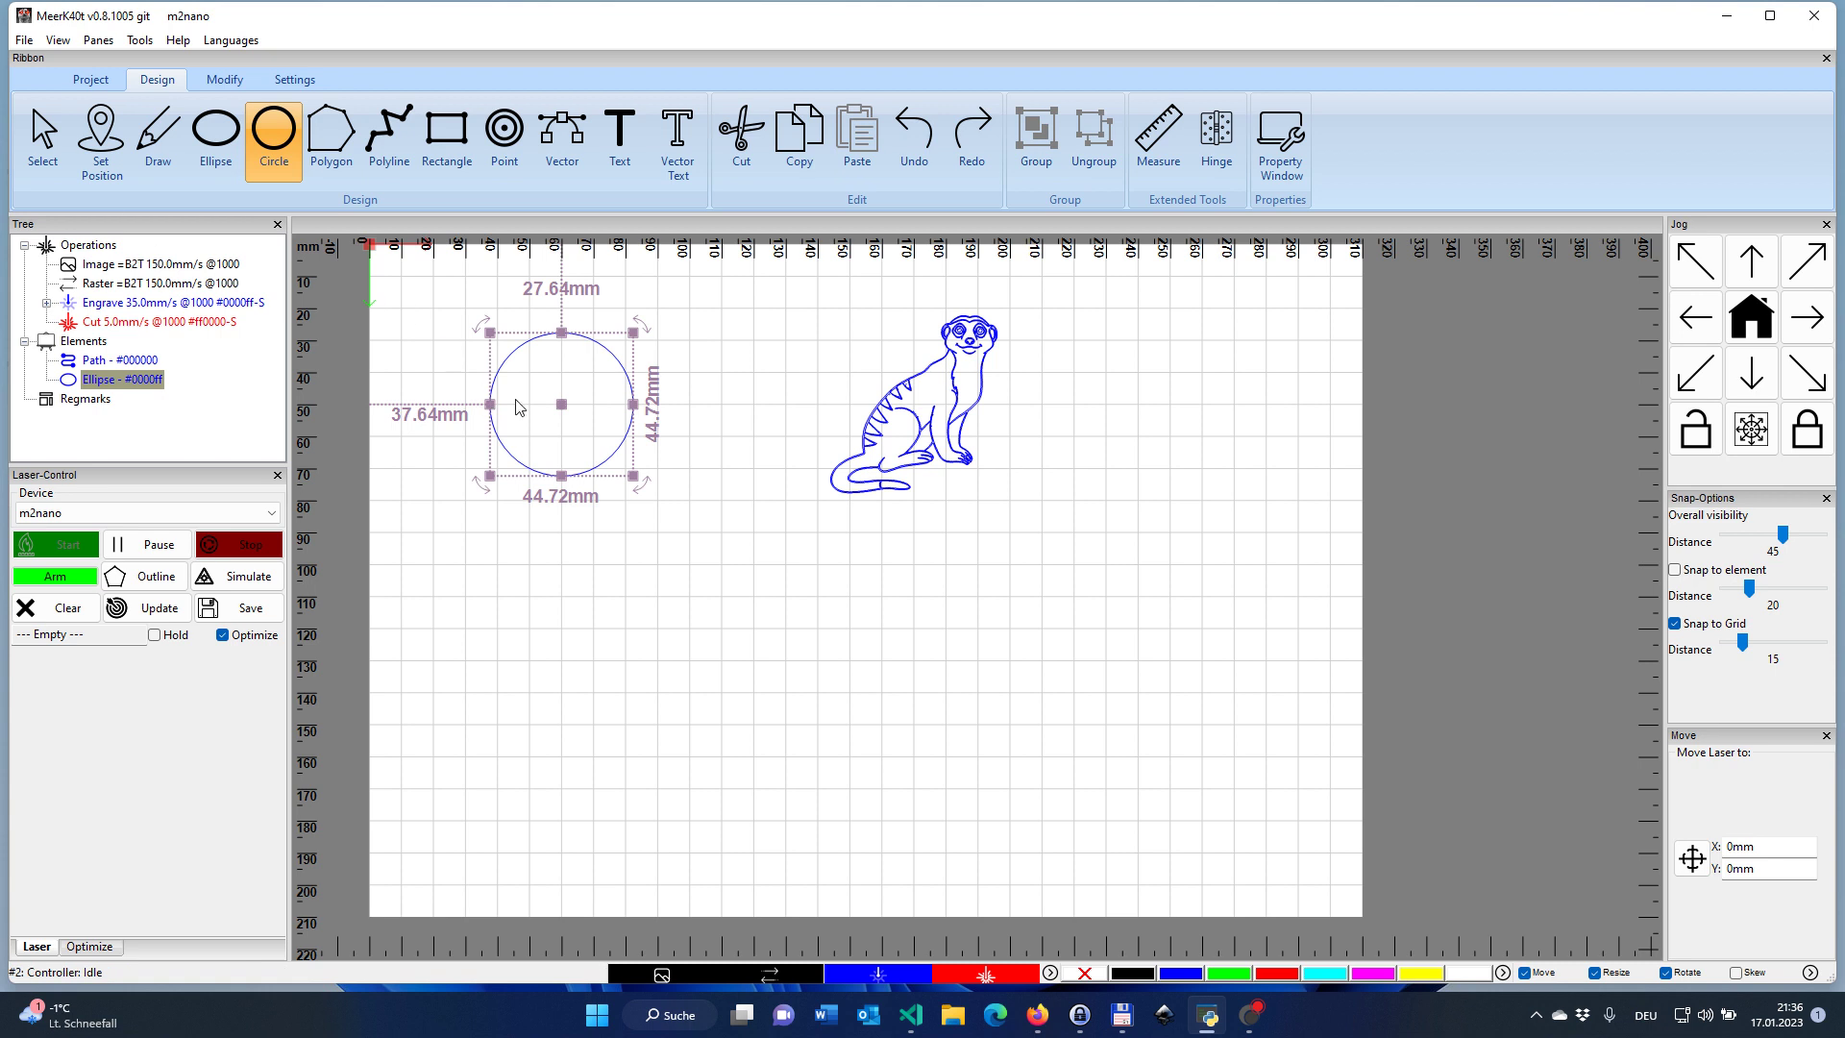
key("Delete")
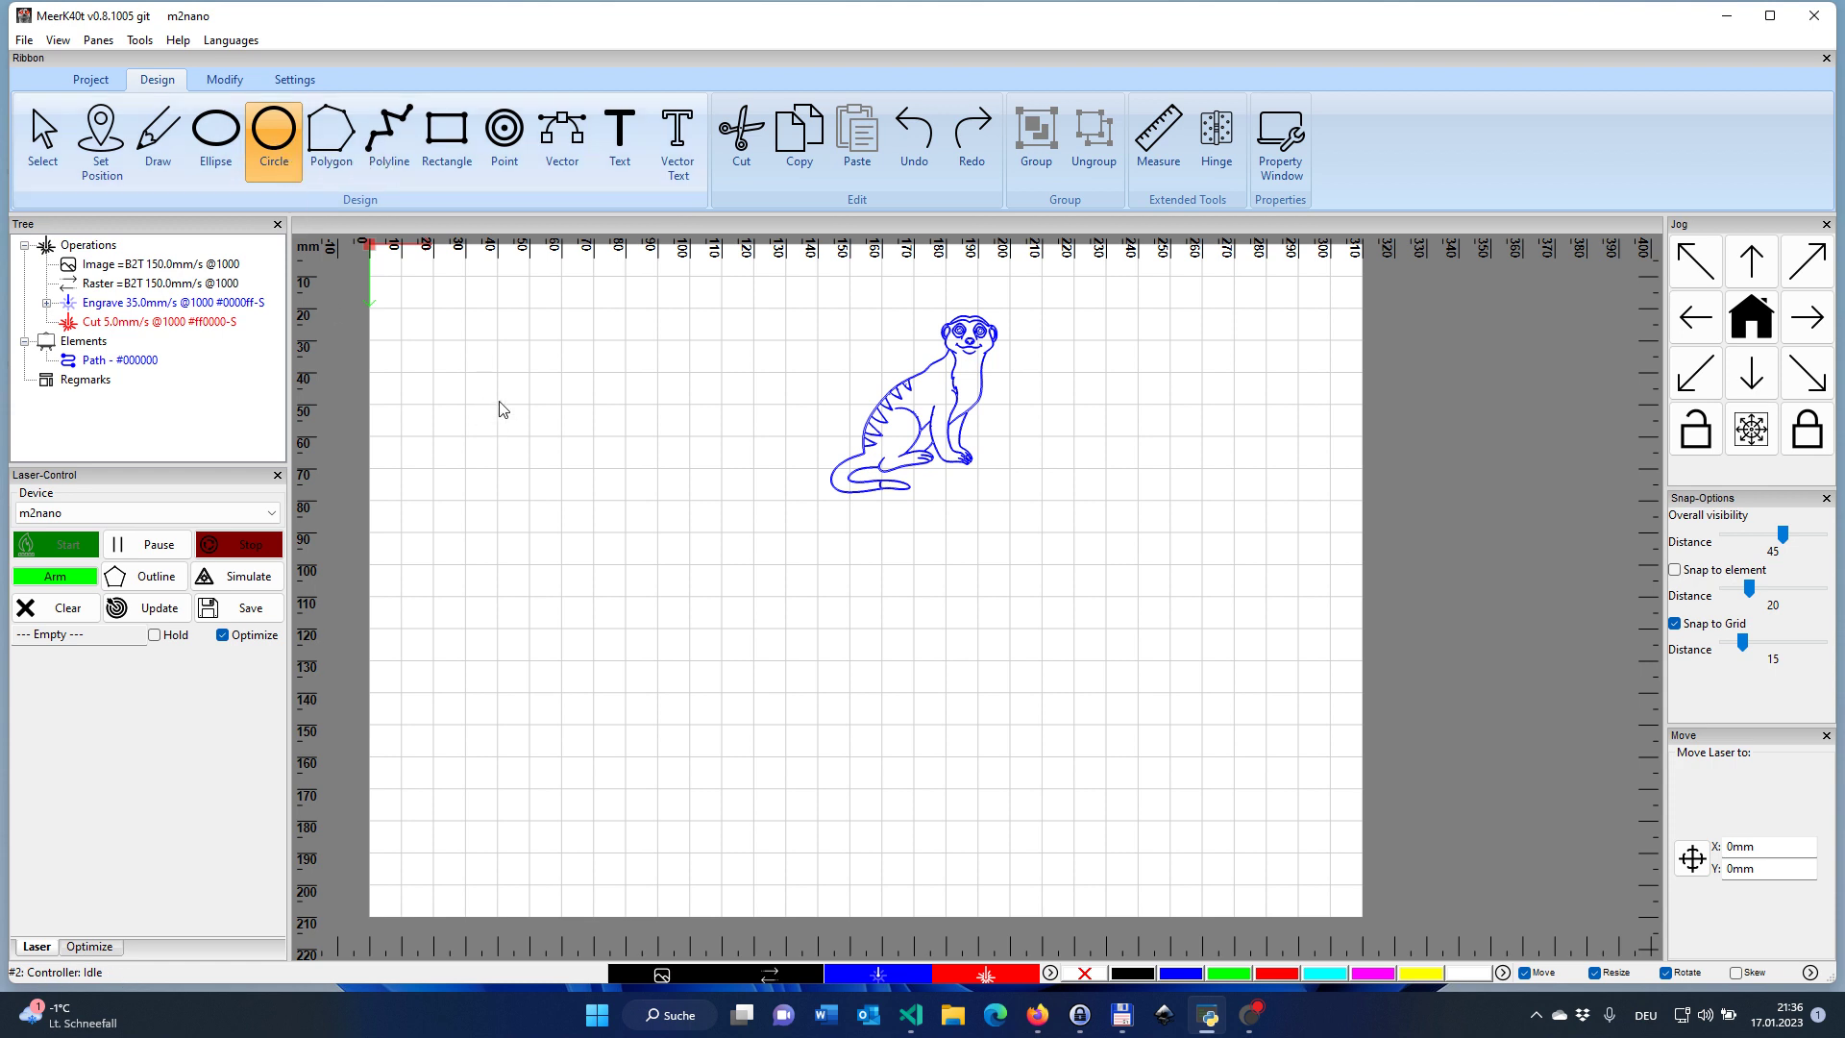
Draw a circle centred at 40,50 mm, enlarge it to 80 mm across, and move it right and down.
left_click_drag(501, 404, 562, 437)
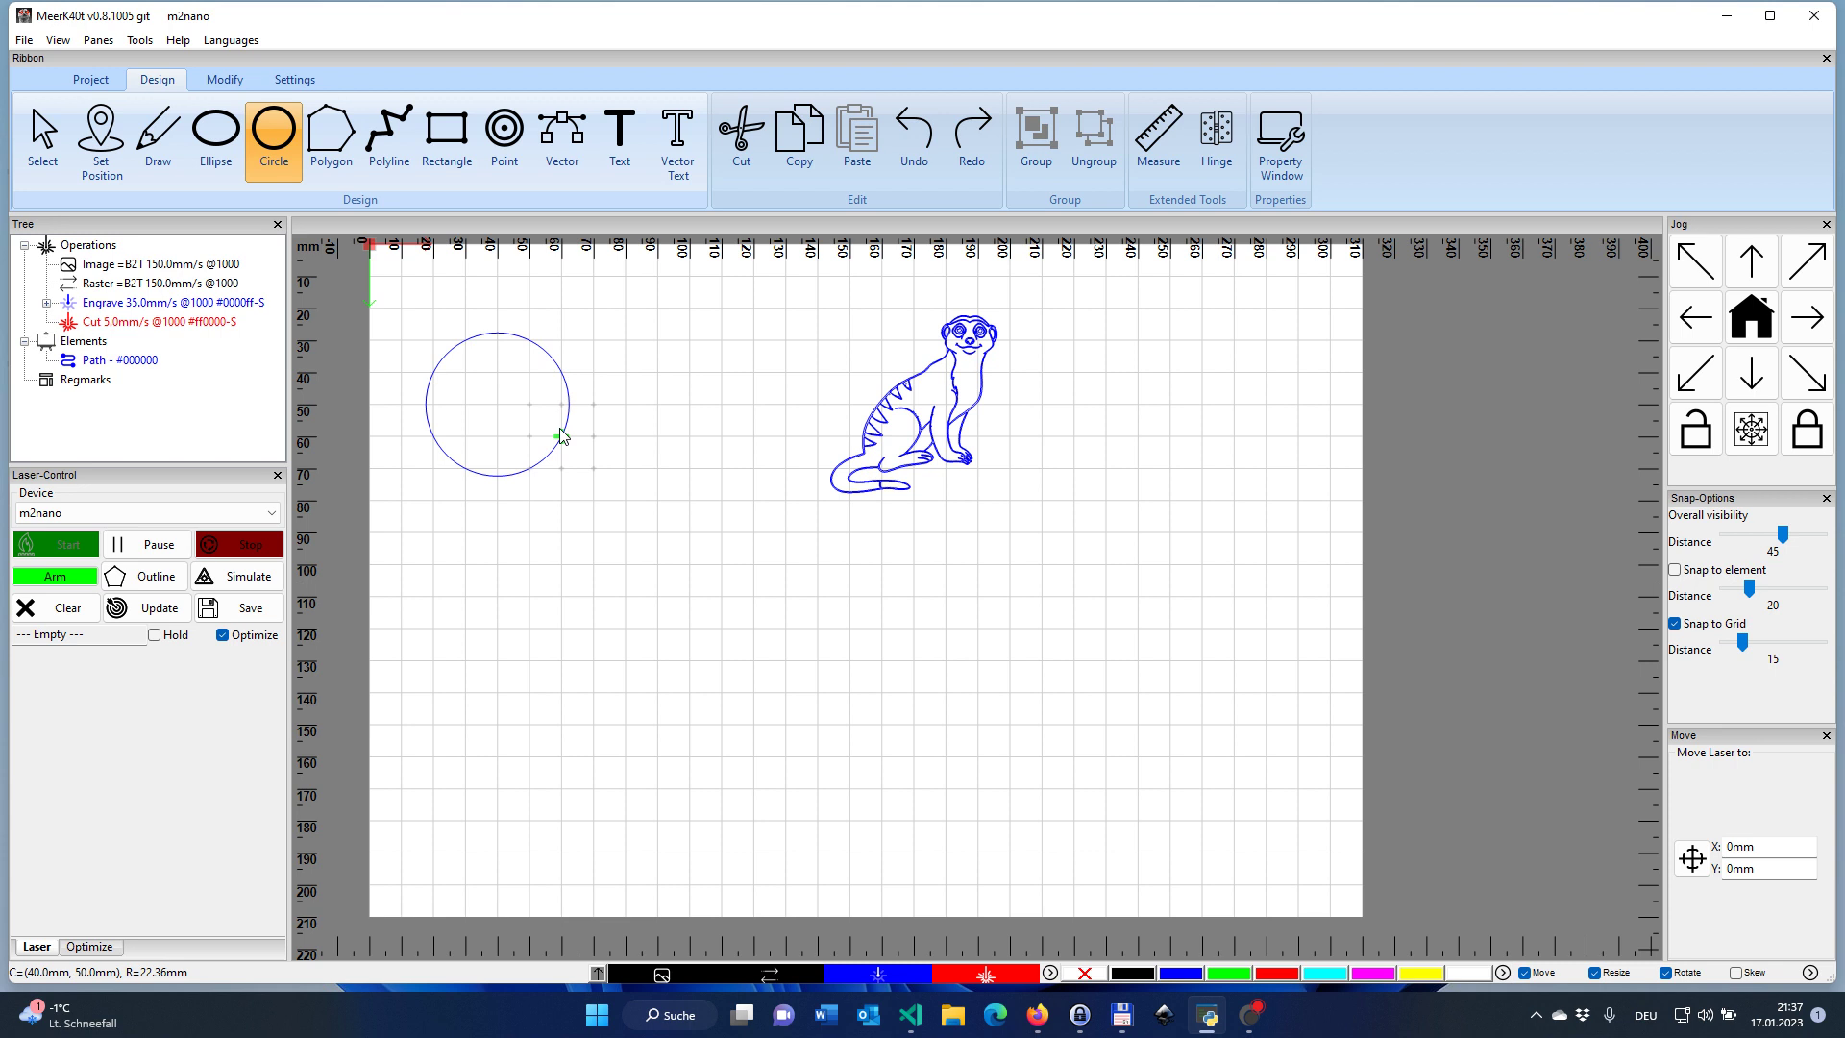
left_click_drag(562, 437, 565, 413)
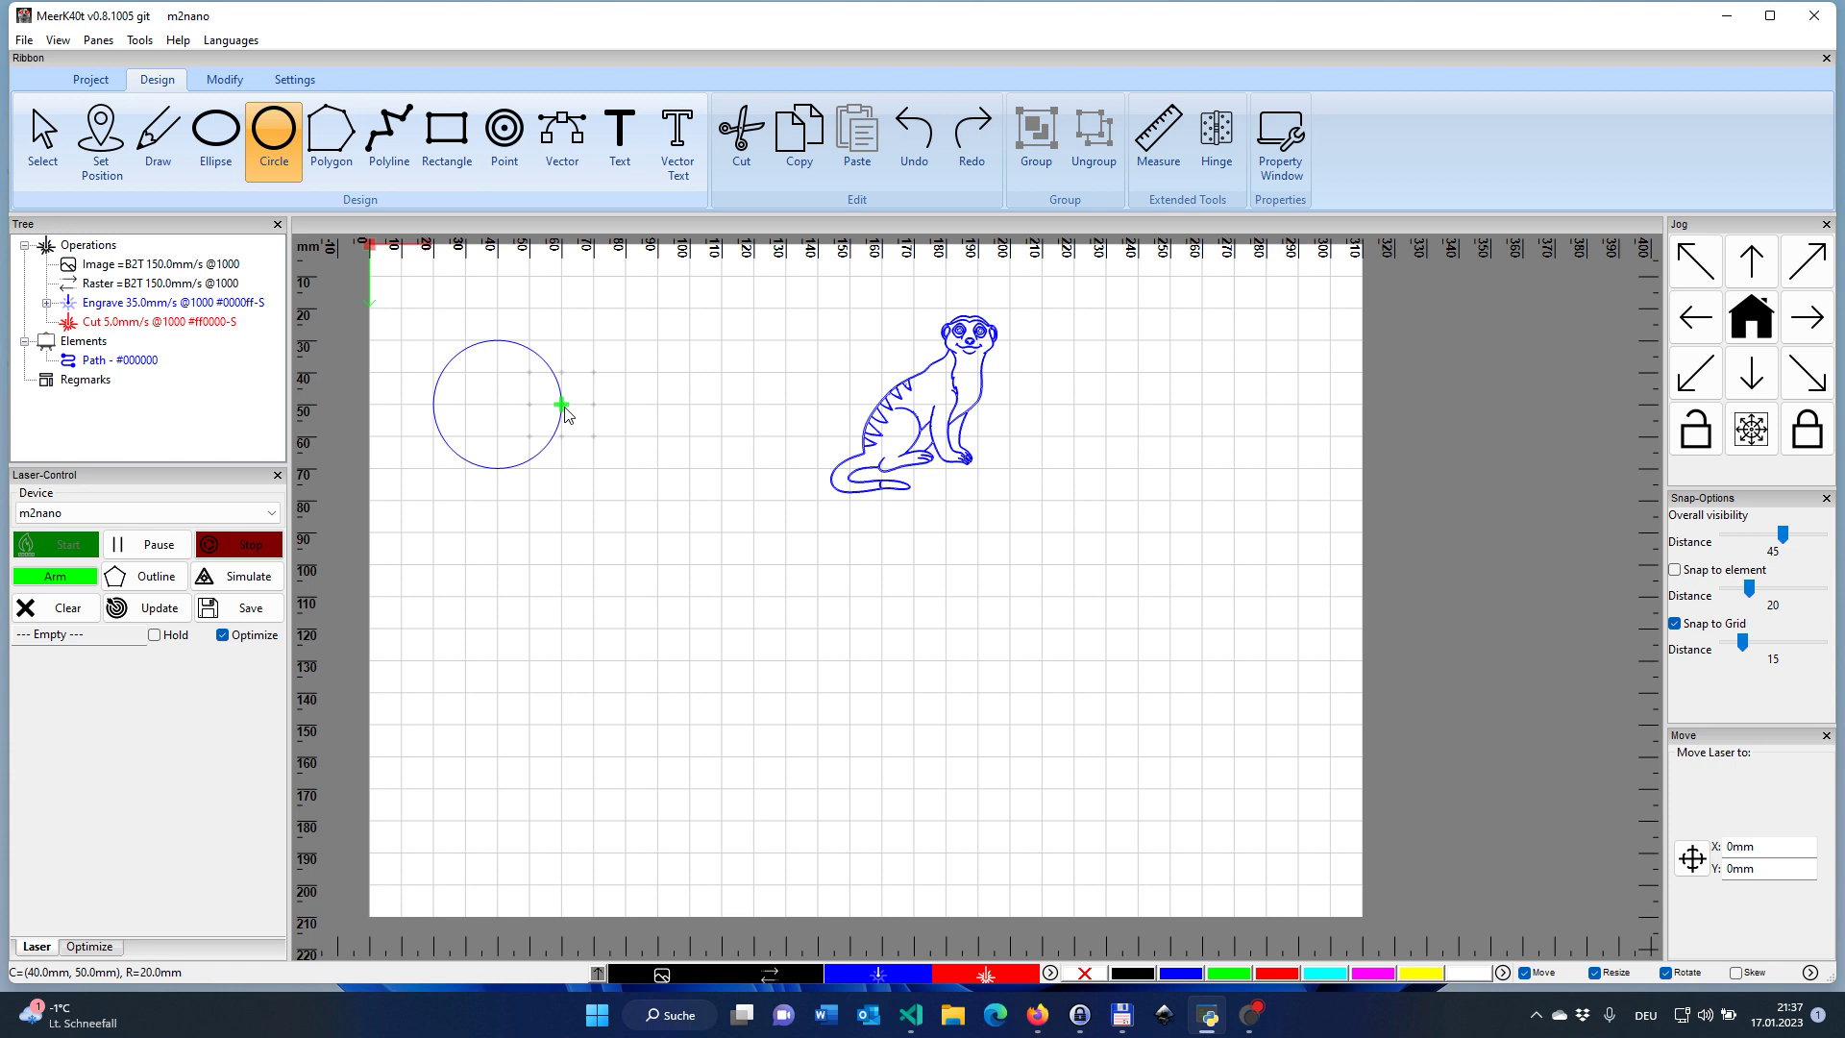
left_click_drag(565, 414, 620, 413)
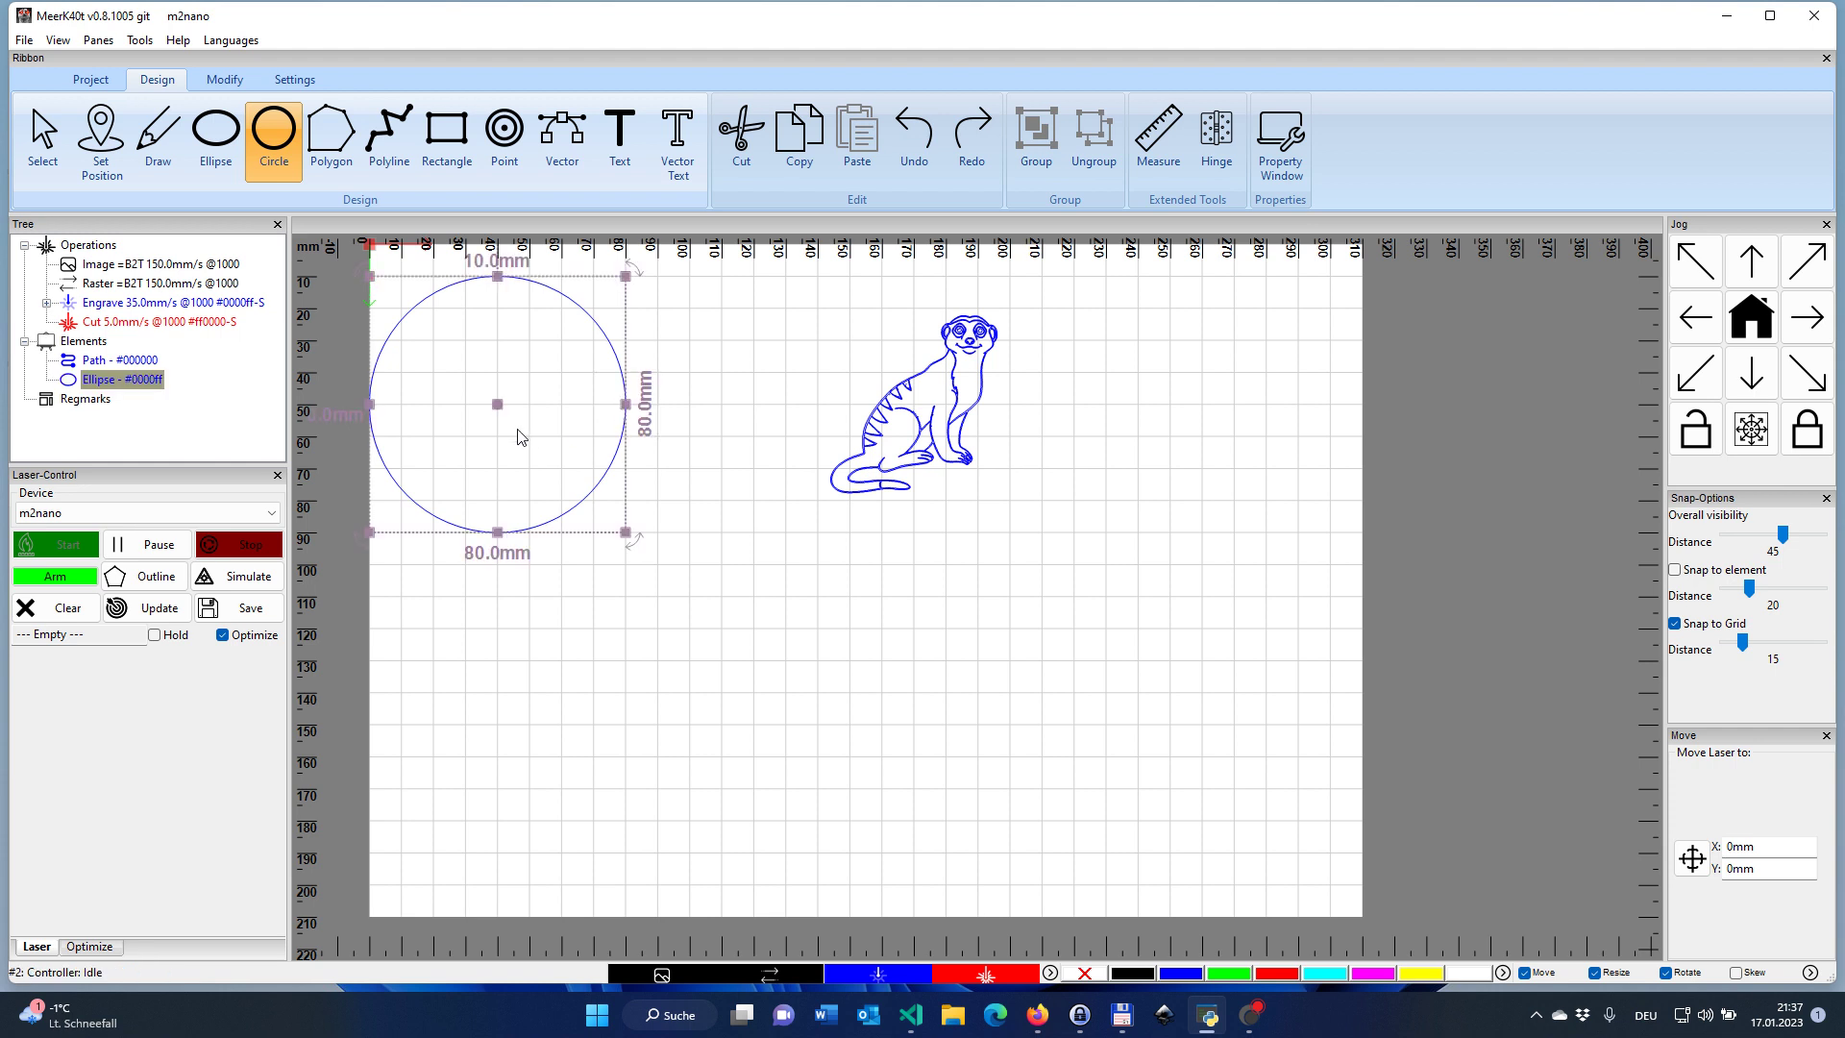
left_click_drag(491, 402, 561, 430)
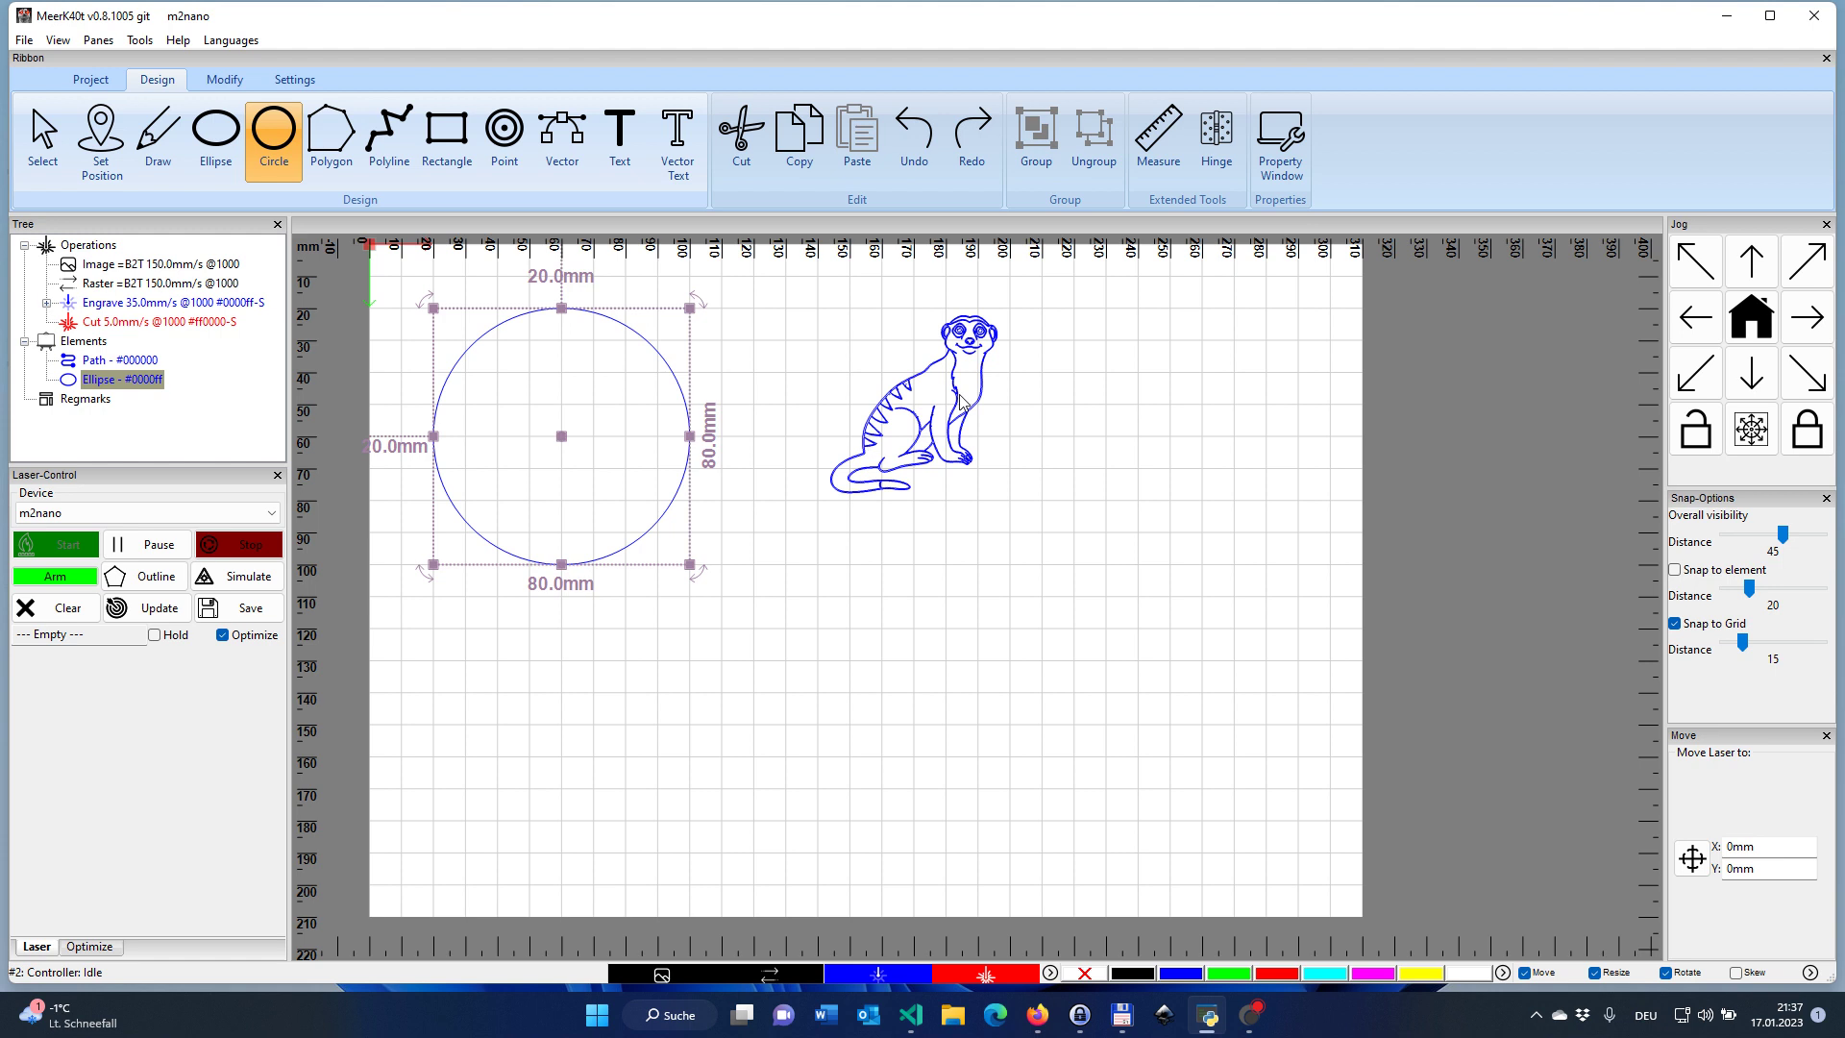
Drag the meerkat onto the 80 mm circle, centre the two with Center X and Center Y, then deselect.
left_click(27, 141)
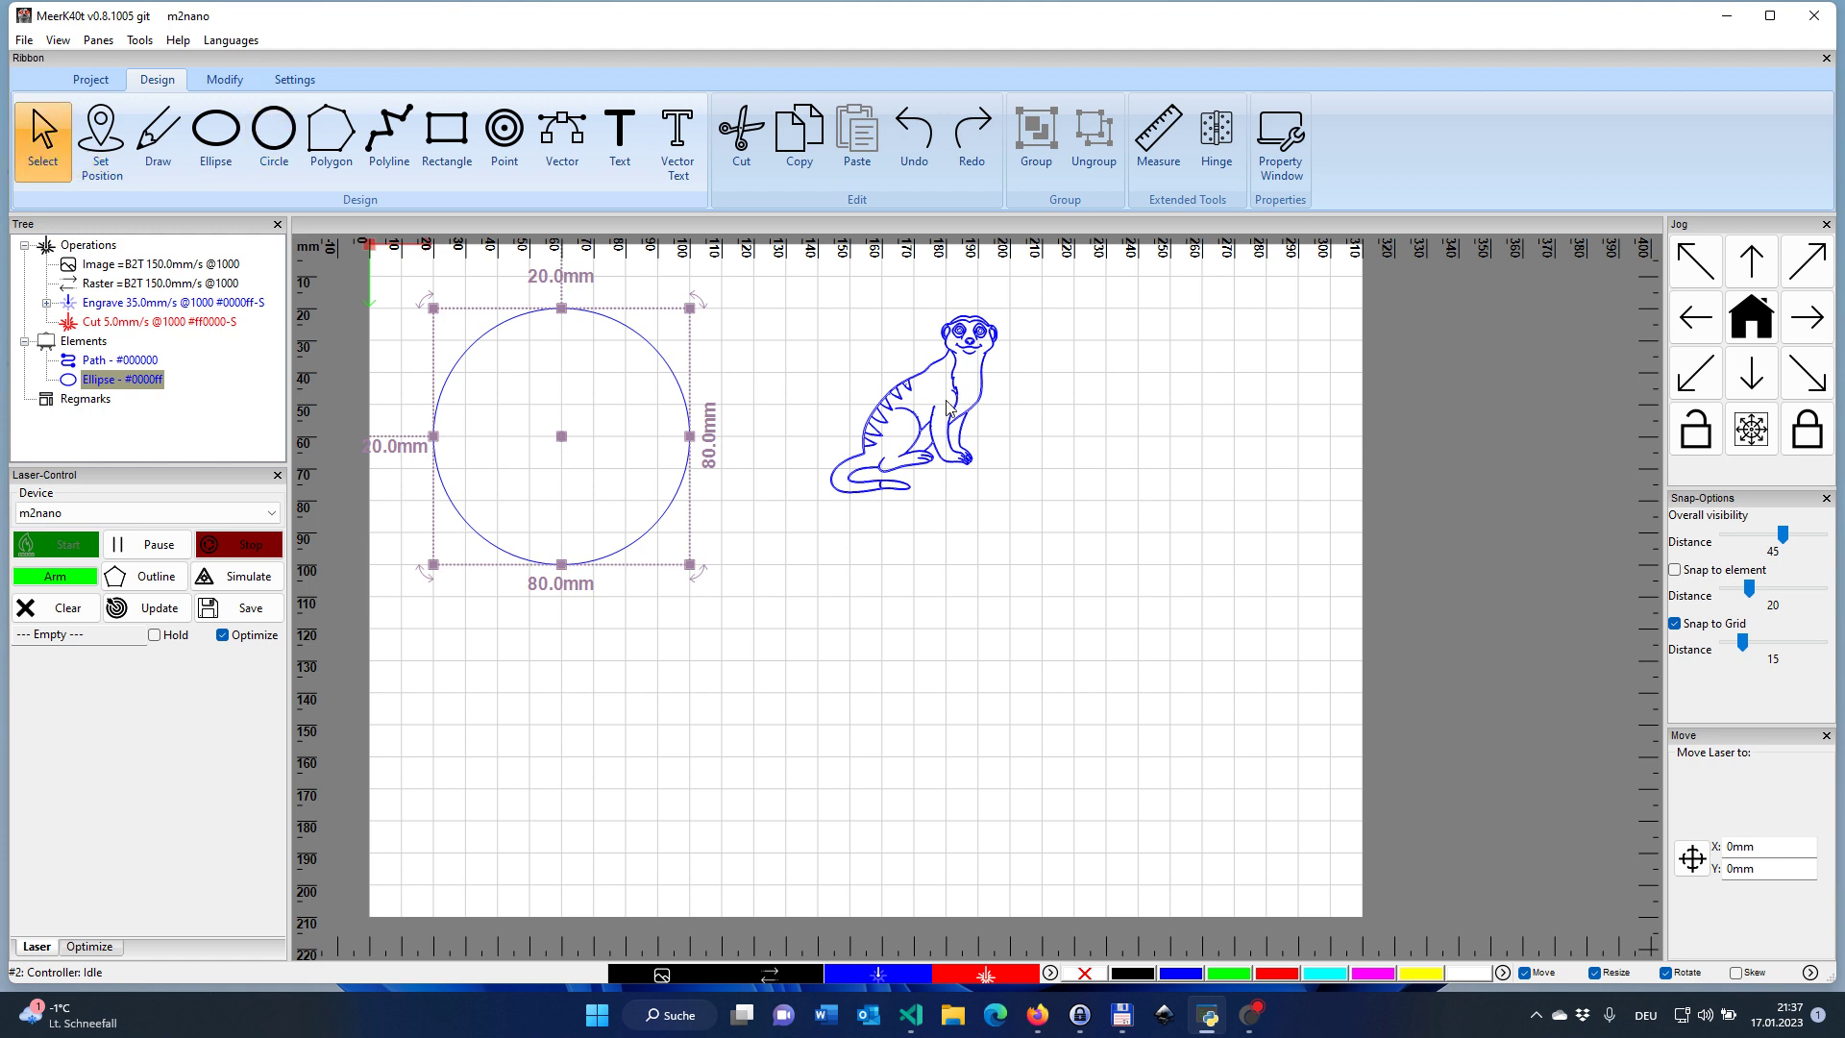
left_click(949, 408)
mouse_move(856, 407)
left_mouse_down()
mouse_move(601, 454)
mouse_move(549, 426)
mouse_move(859, 437)
left_mouse_up()
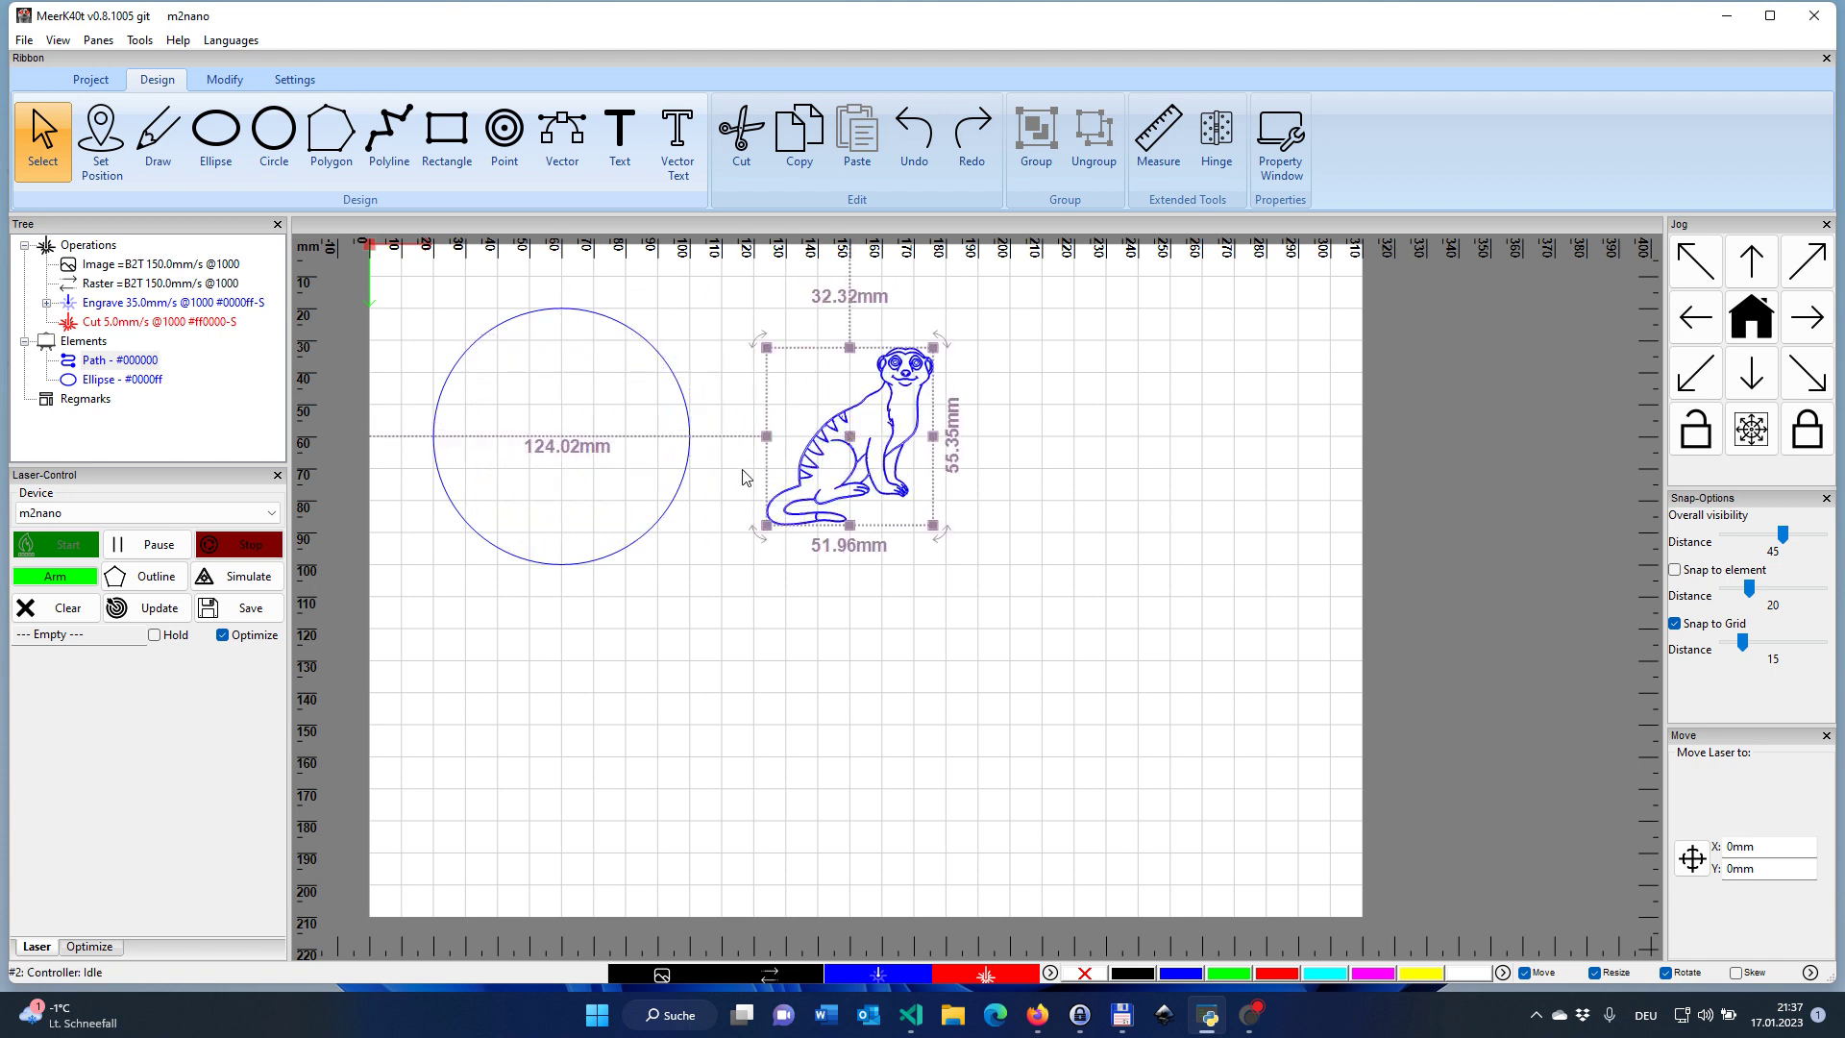
left_click(626, 486)
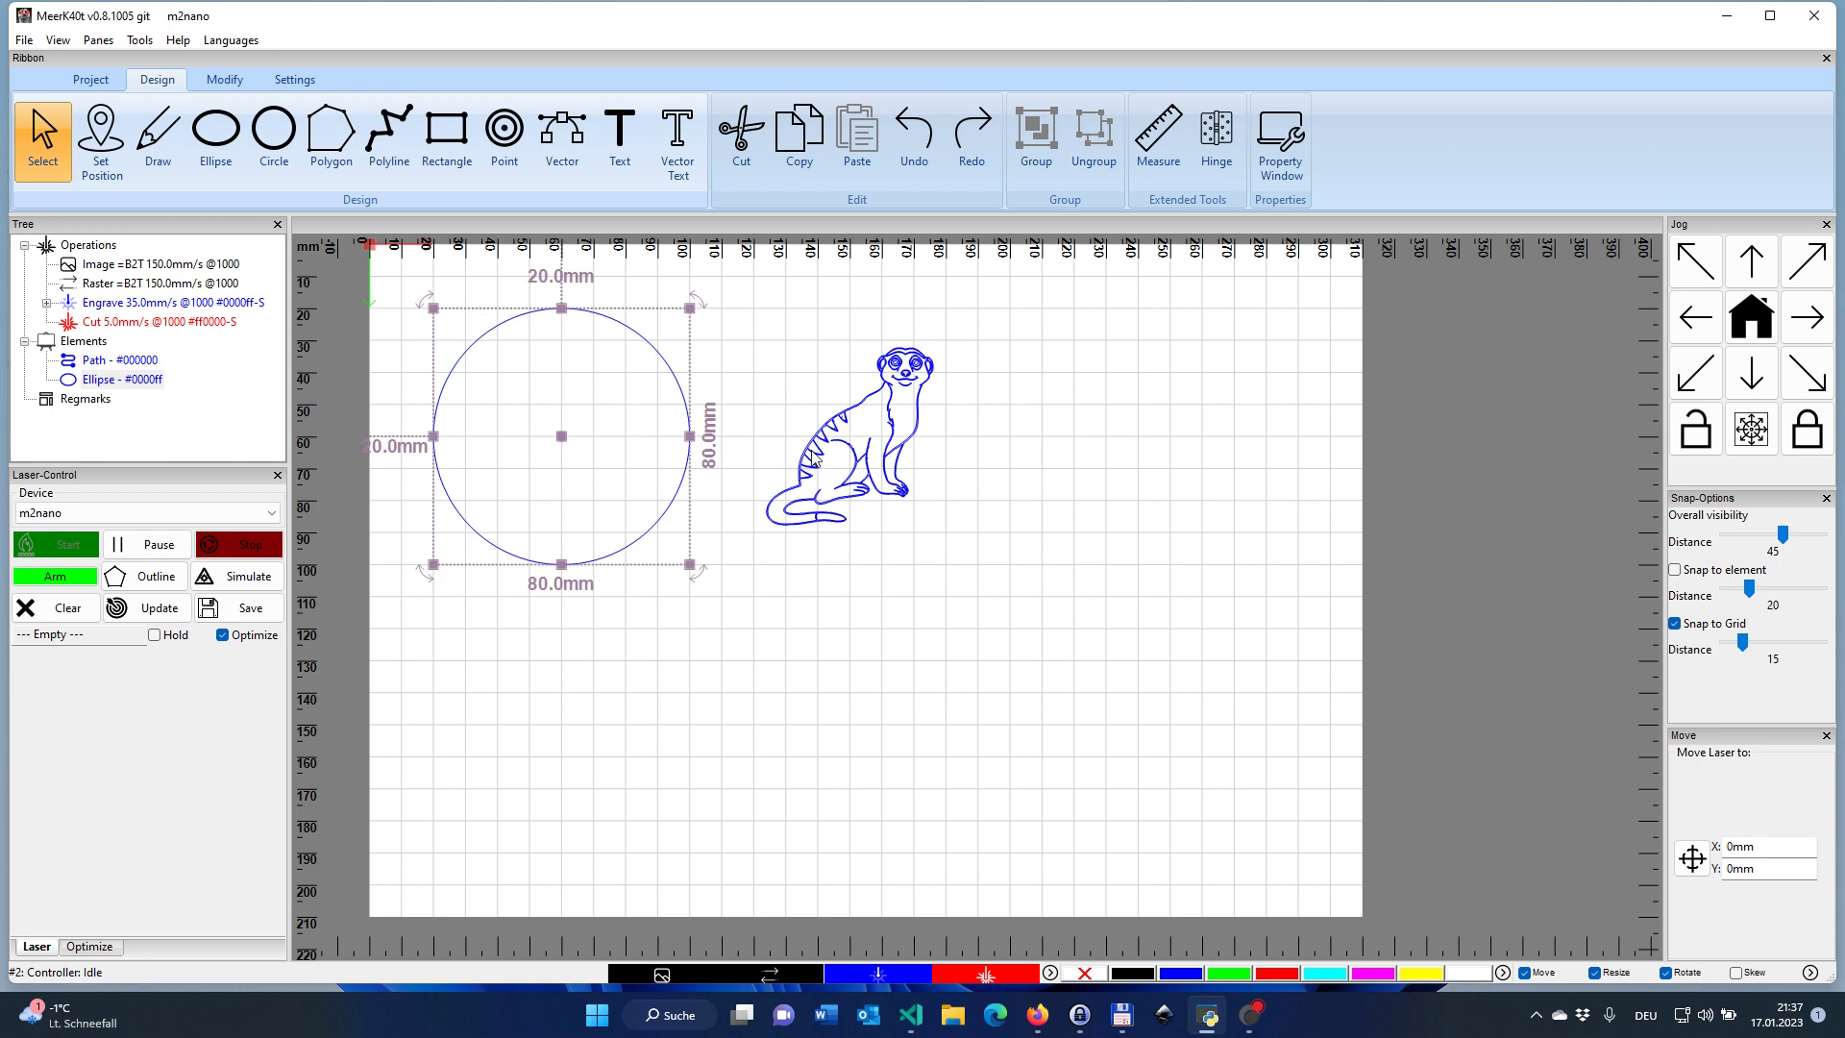
left_click(846, 444, "shift")
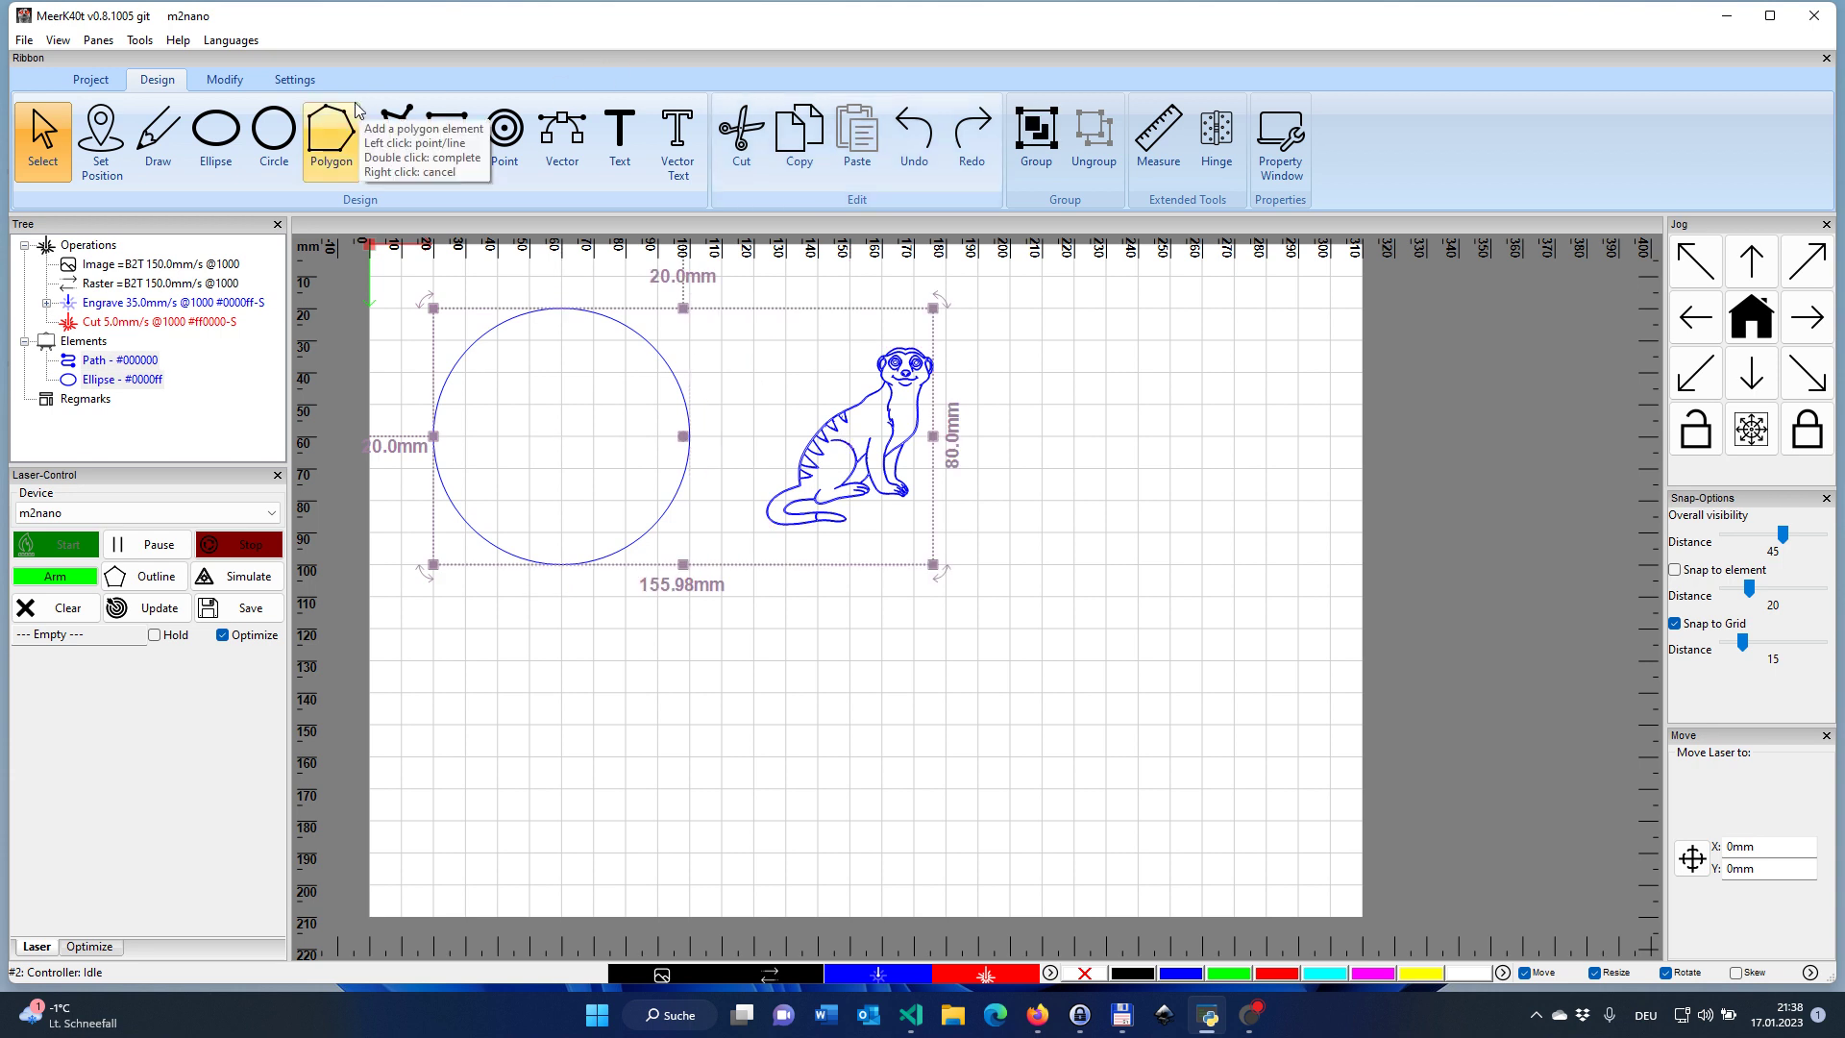
left_click(223, 81)
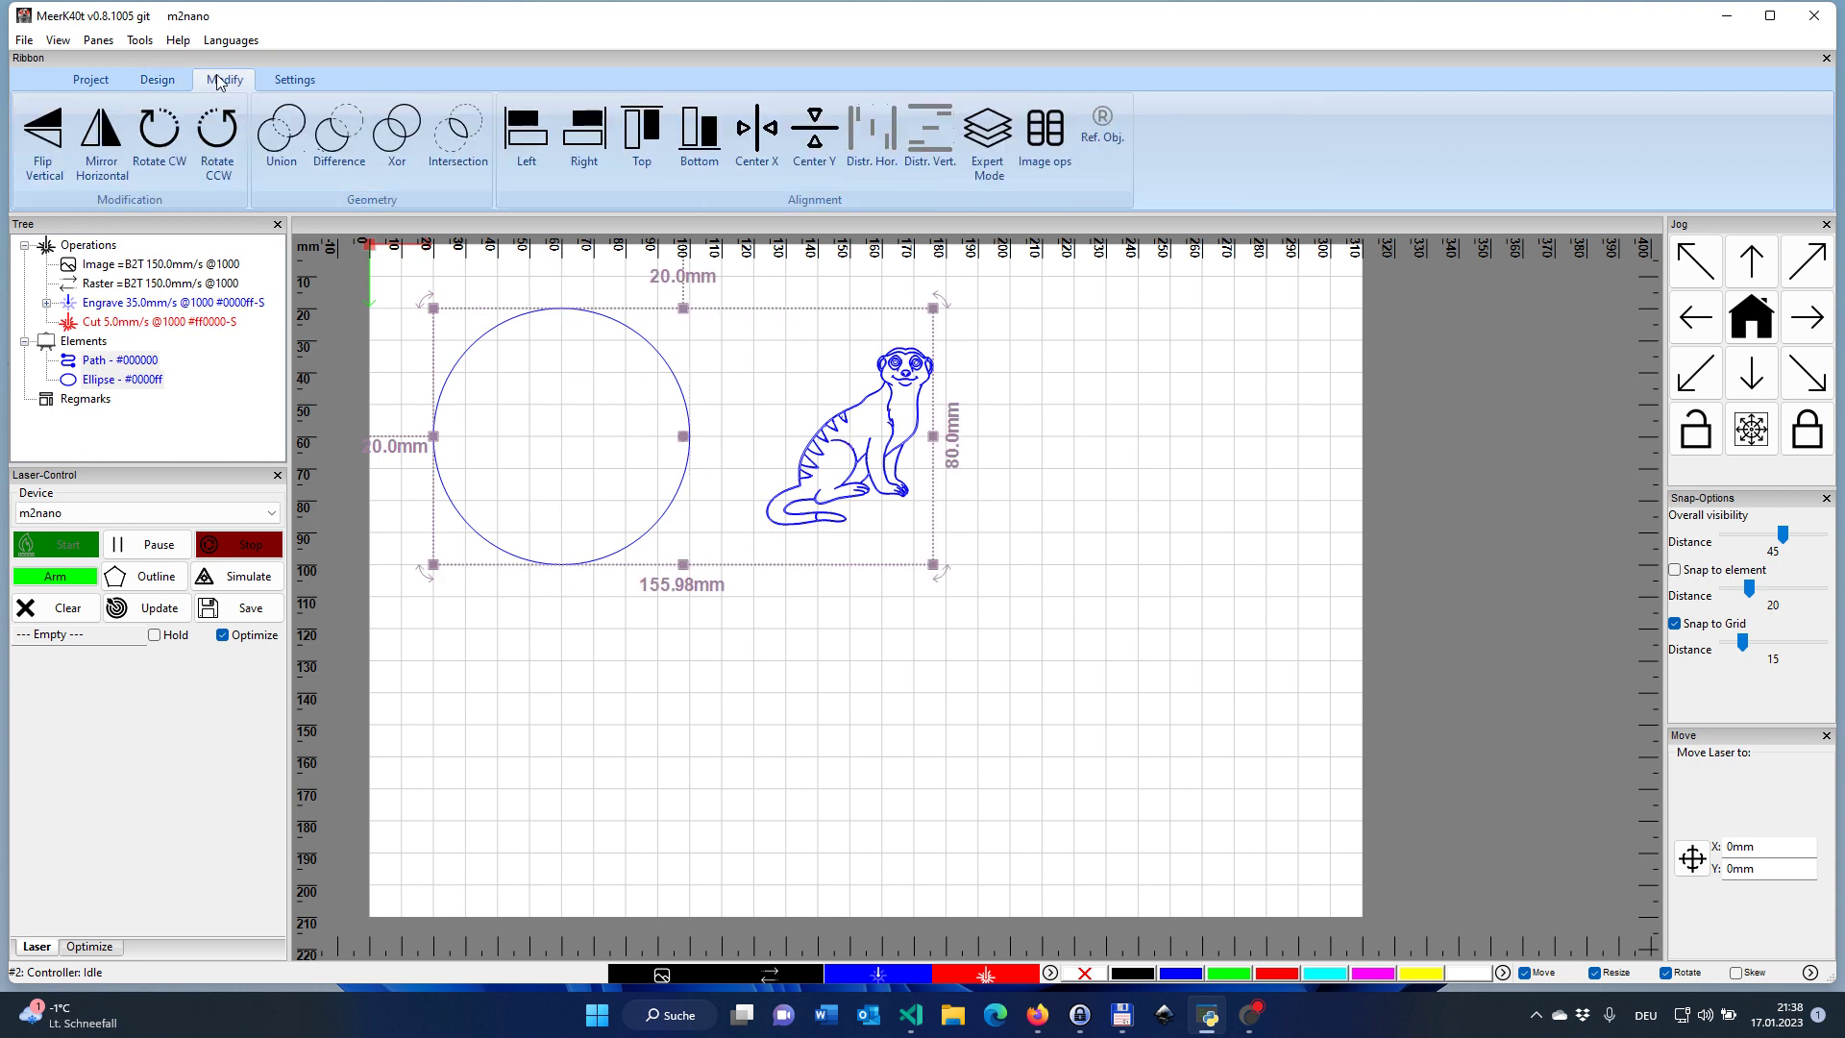
left_click(770, 153)
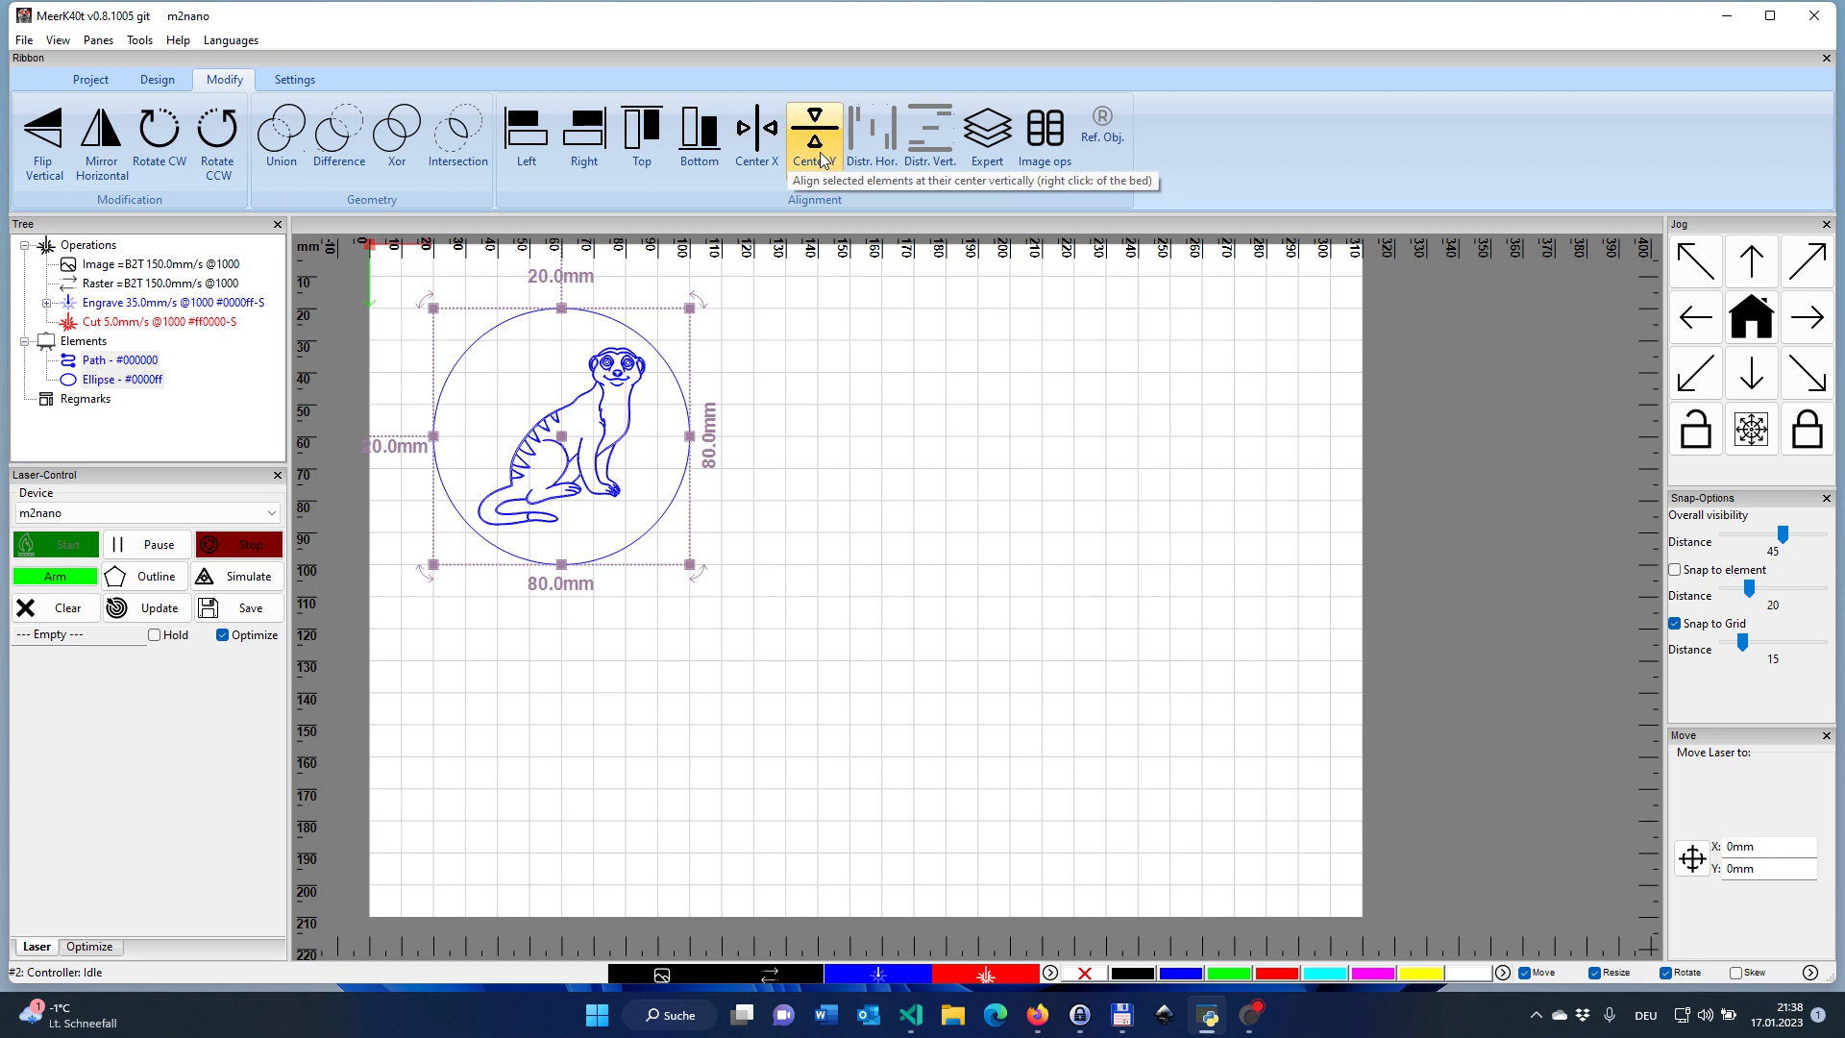
left_click(828, 443)
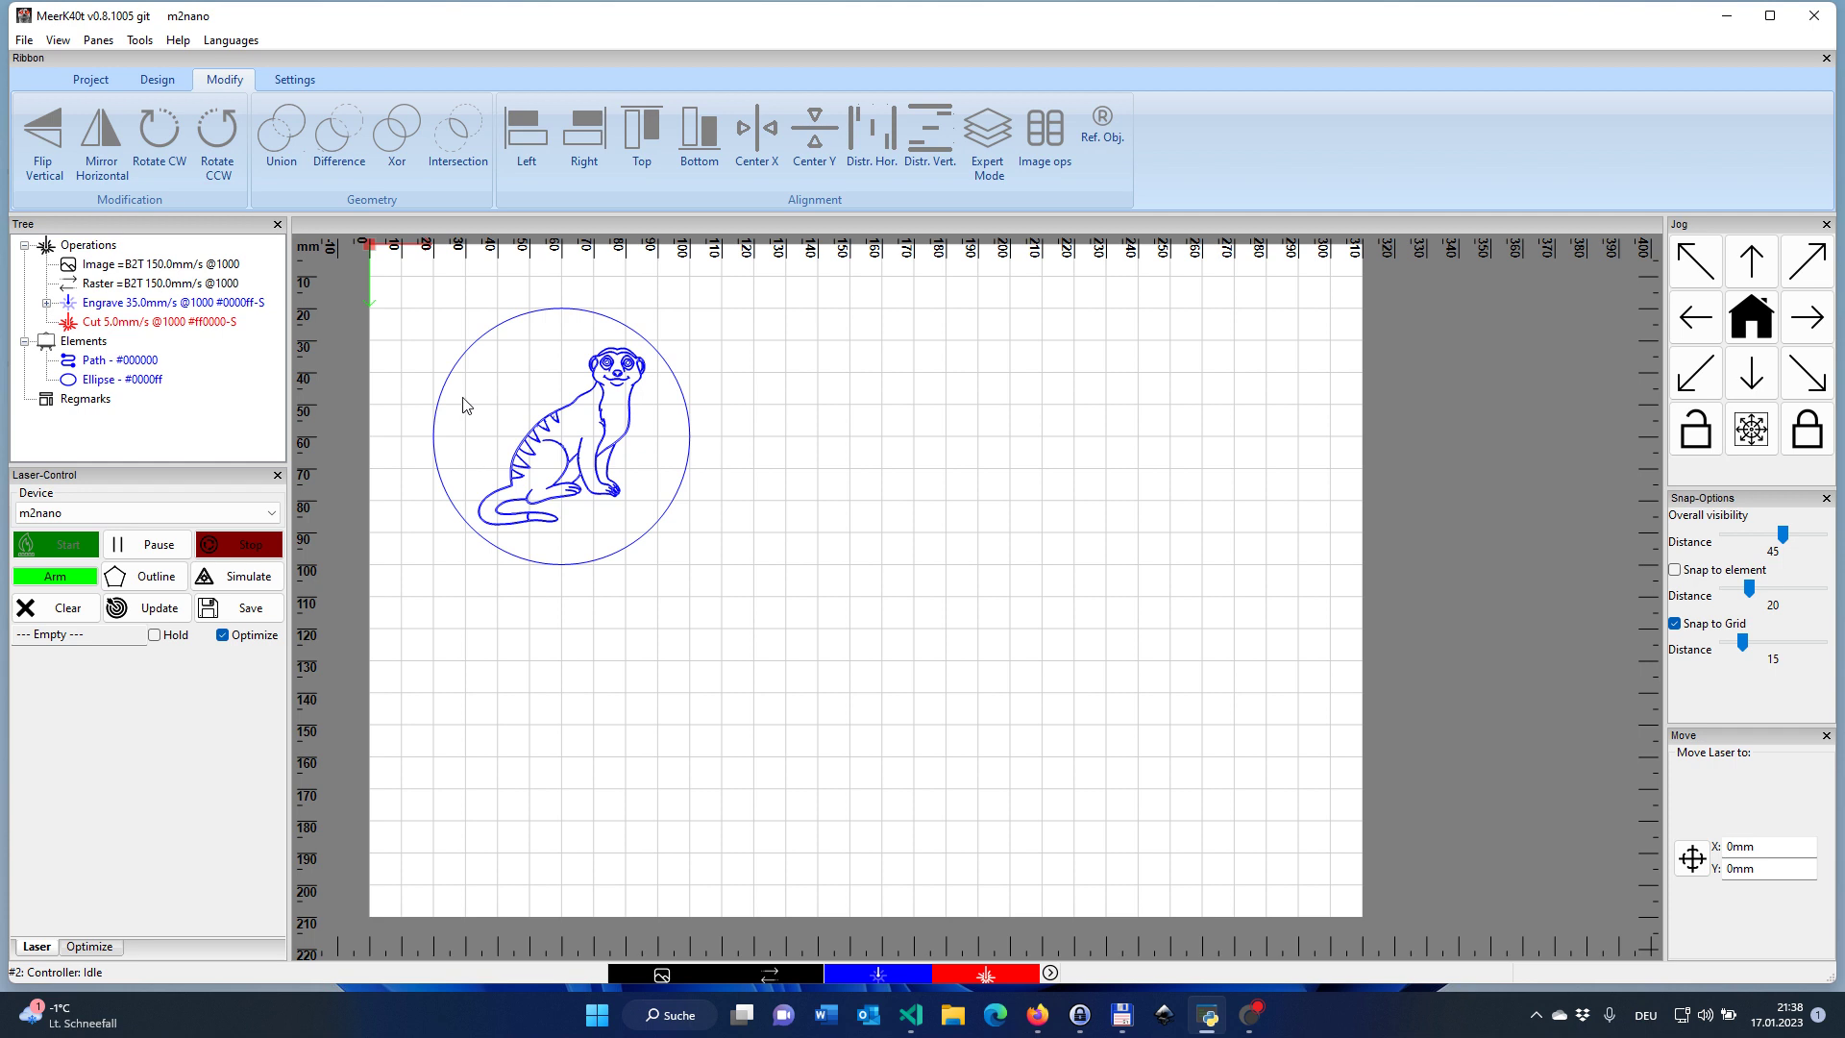
Reassign the circle's ellipse to its own engrave operation, green first and then magenta.
left_click(46, 303)
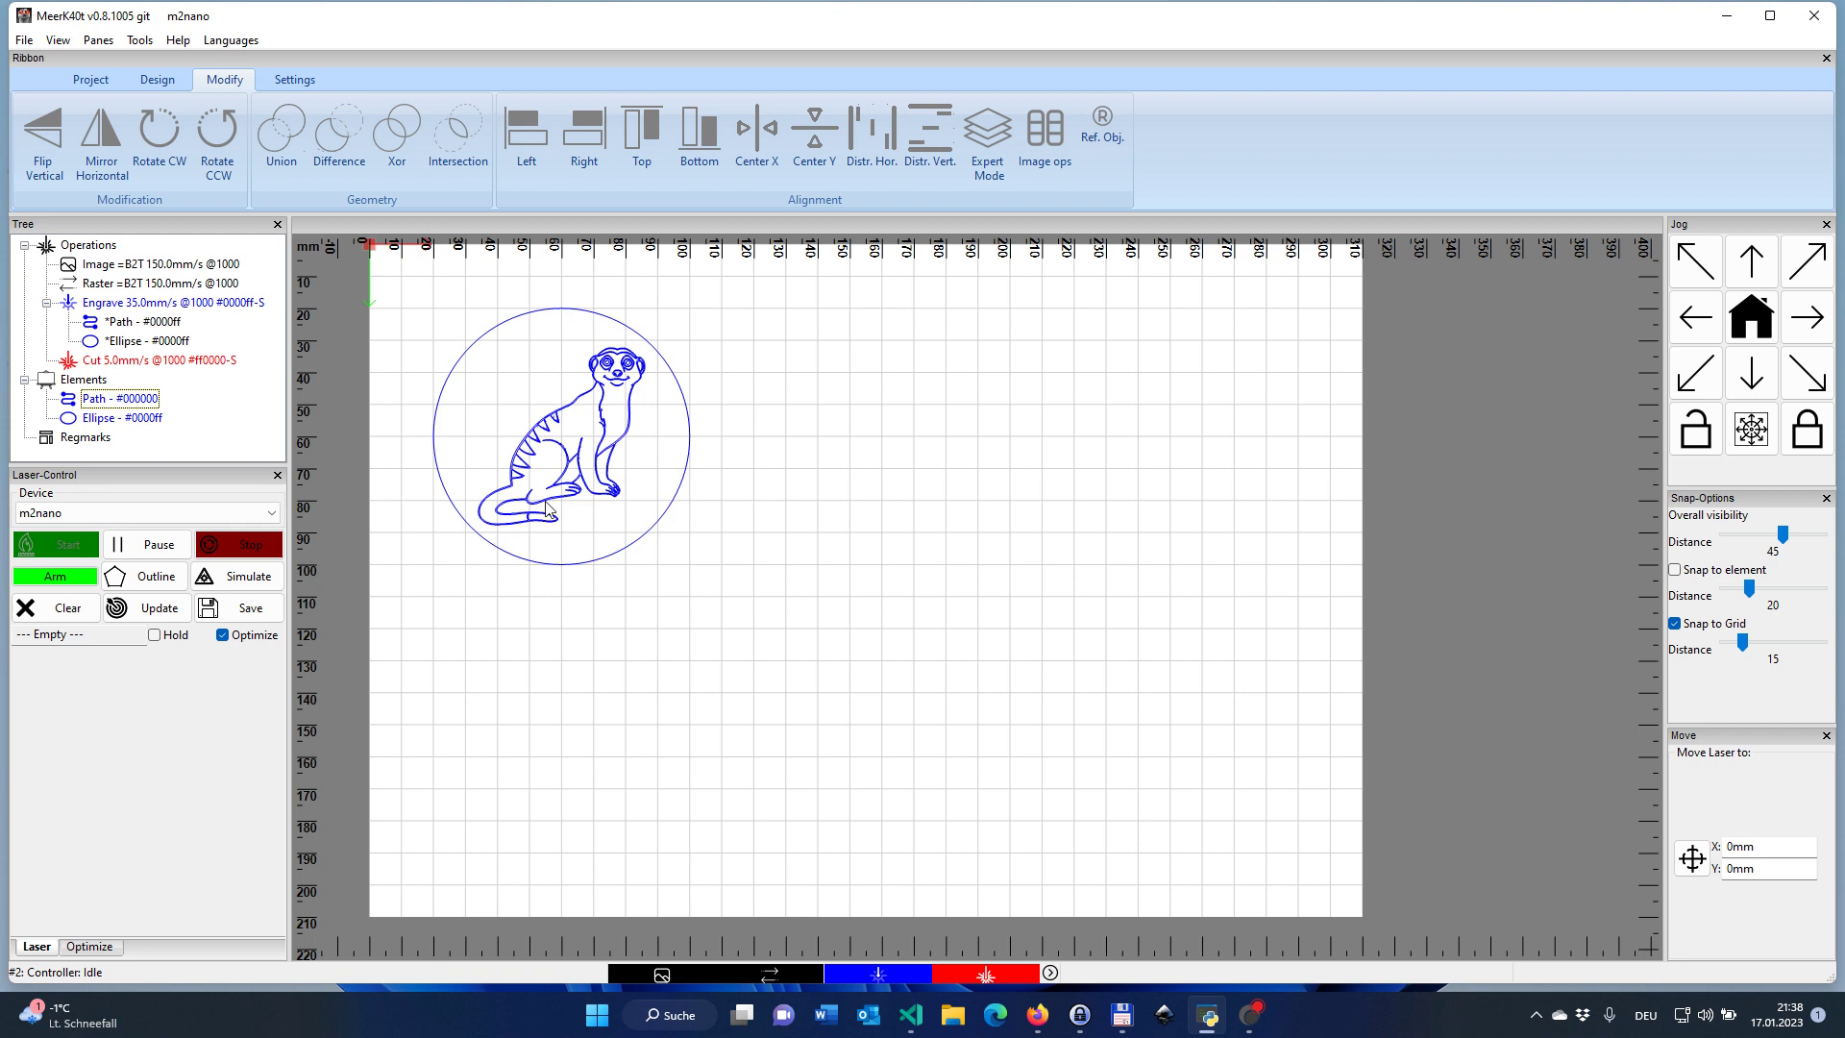
left_click(676, 498)
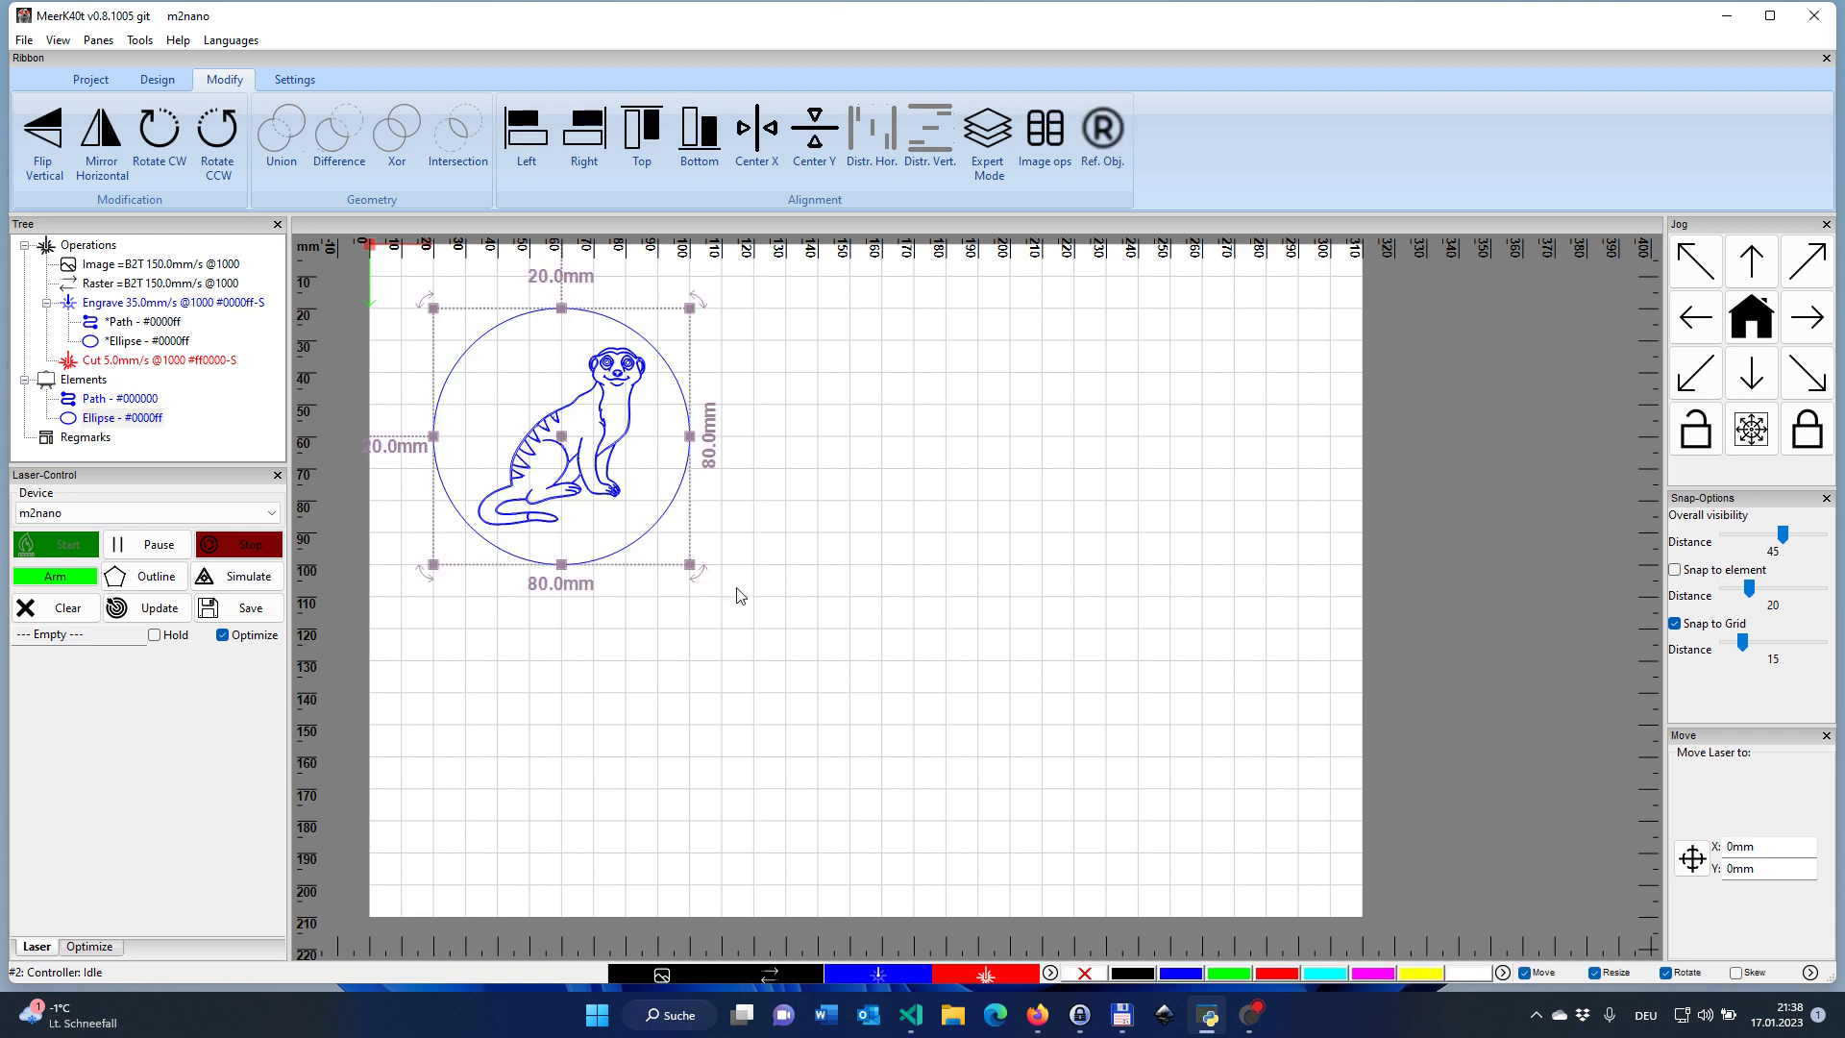
left_click(1223, 974)
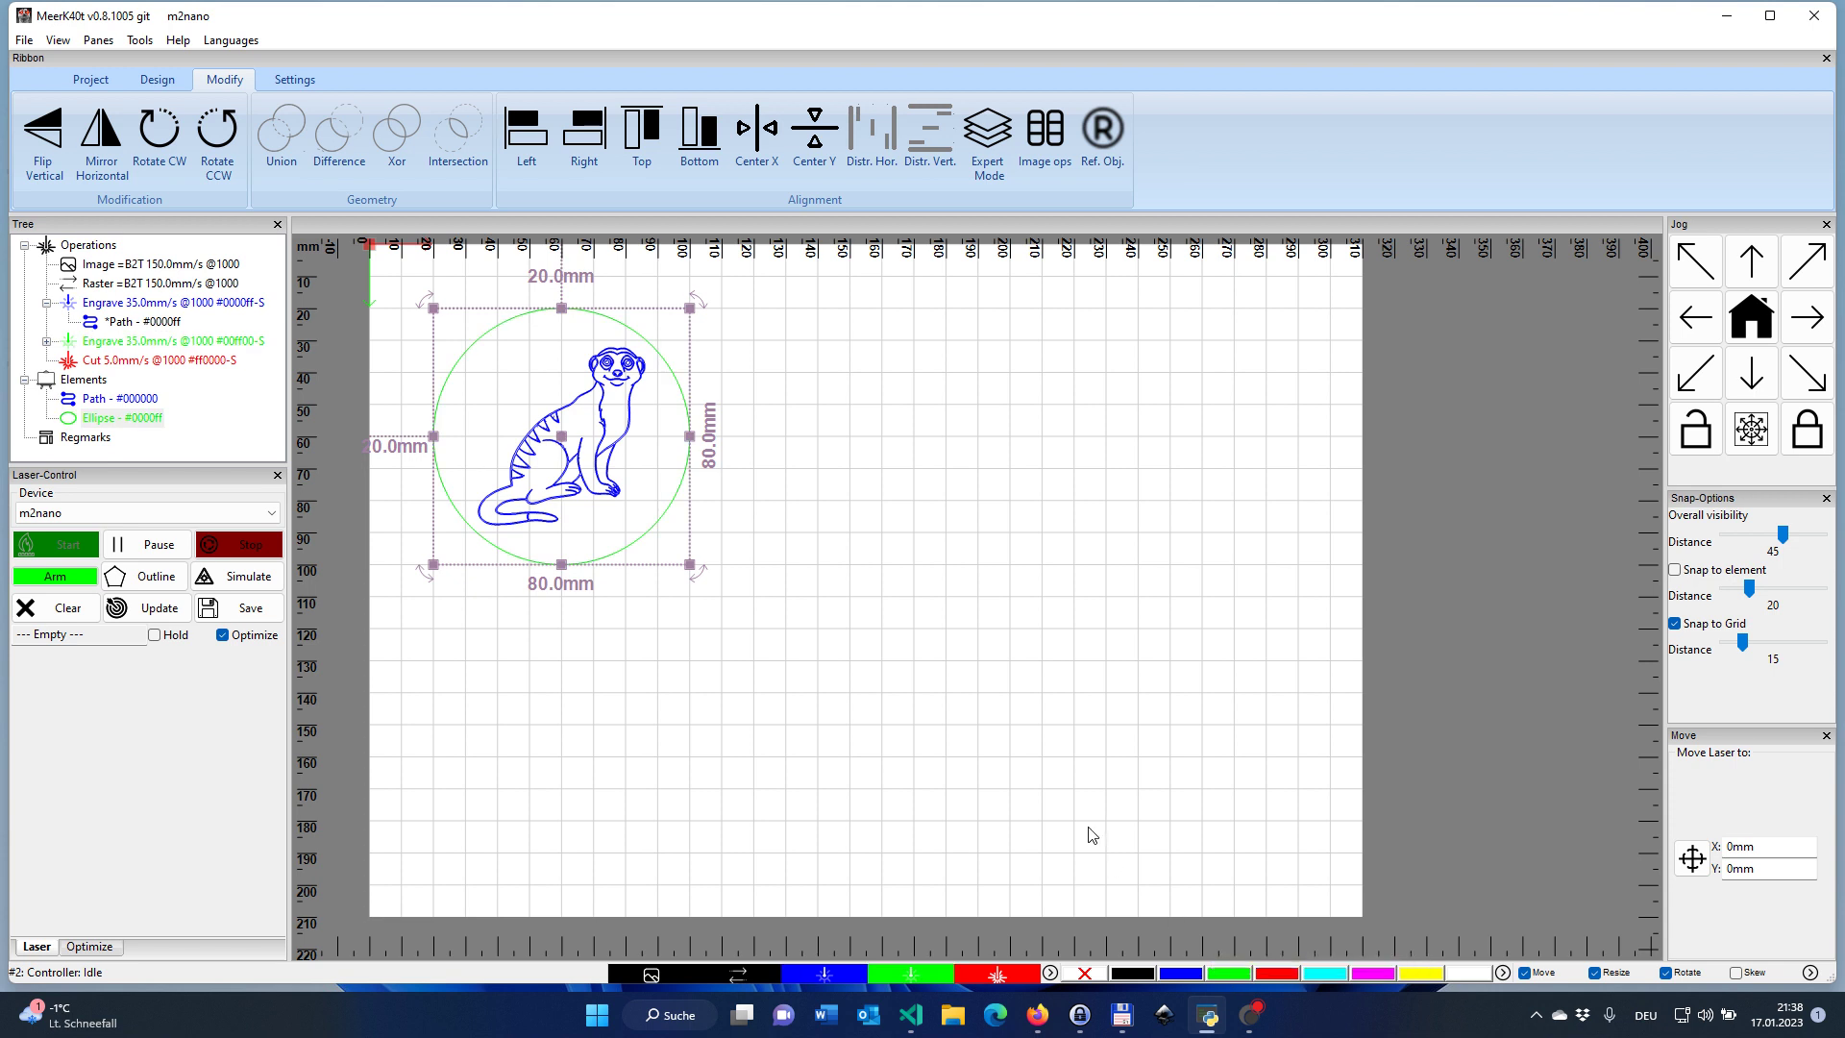
left_click(46, 343)
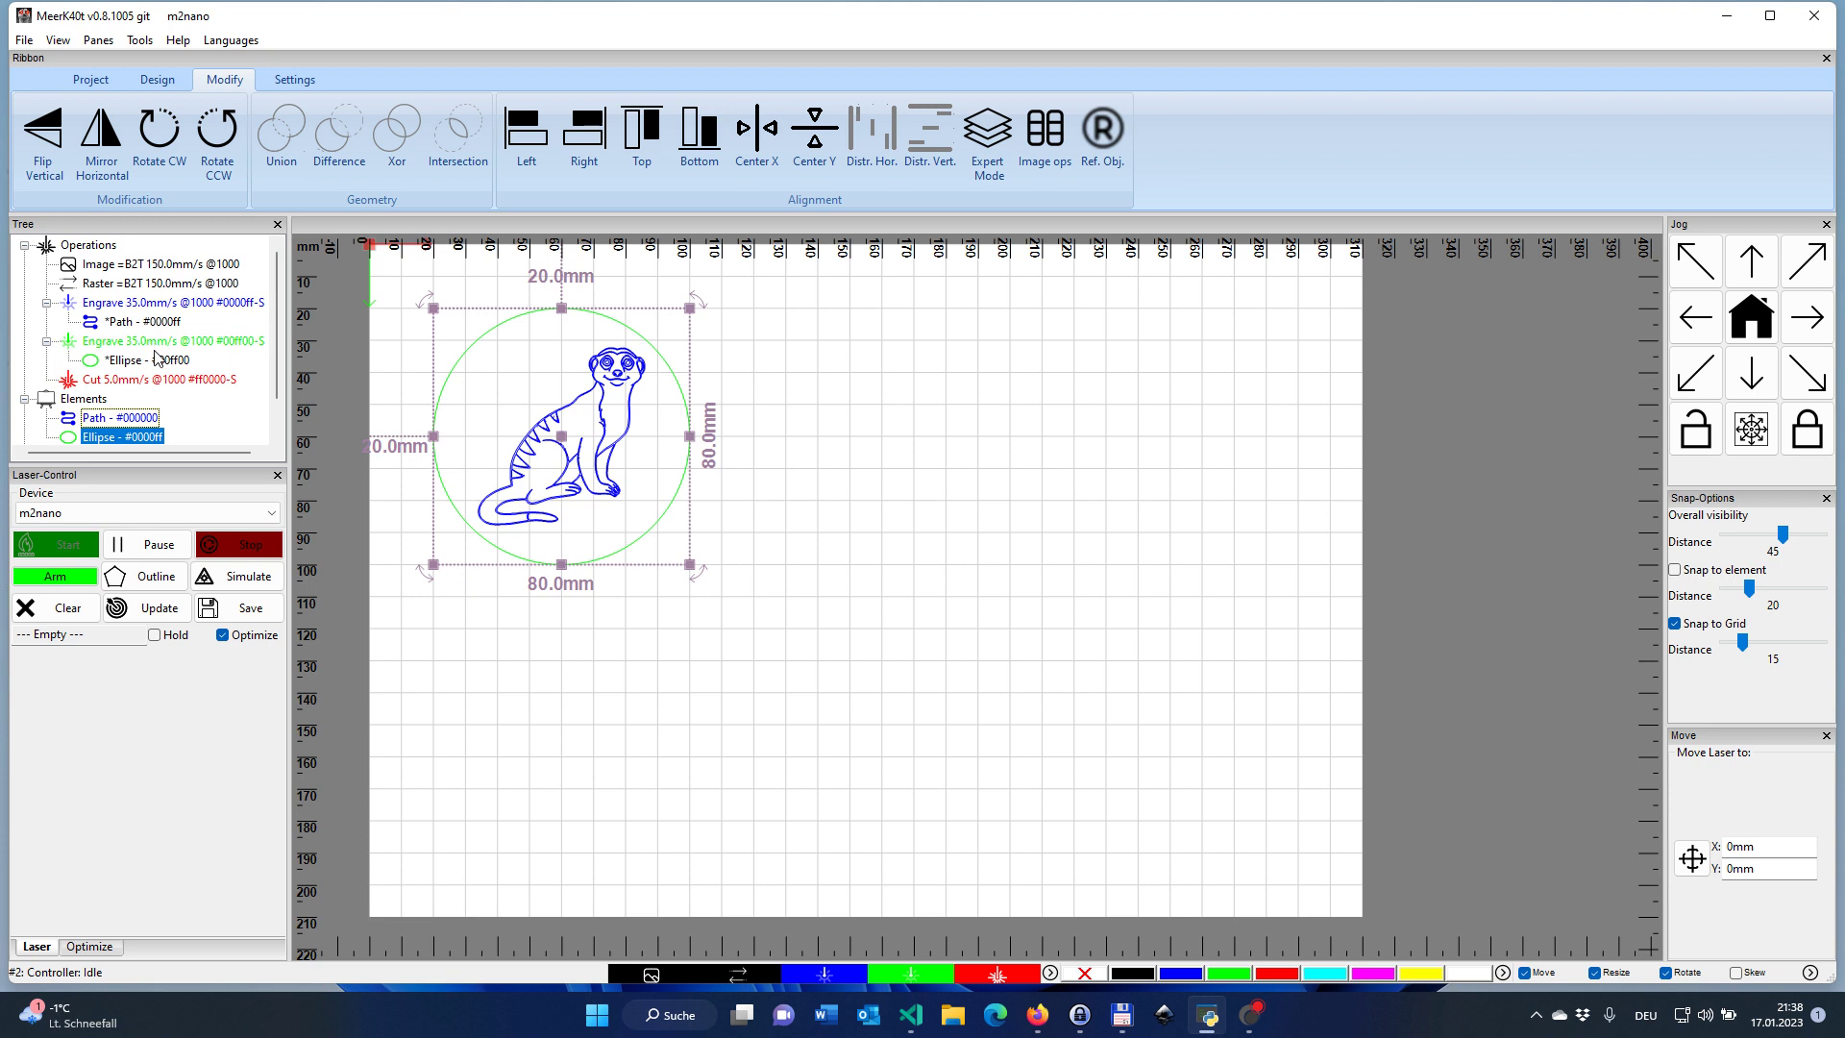
left_click(1372, 973)
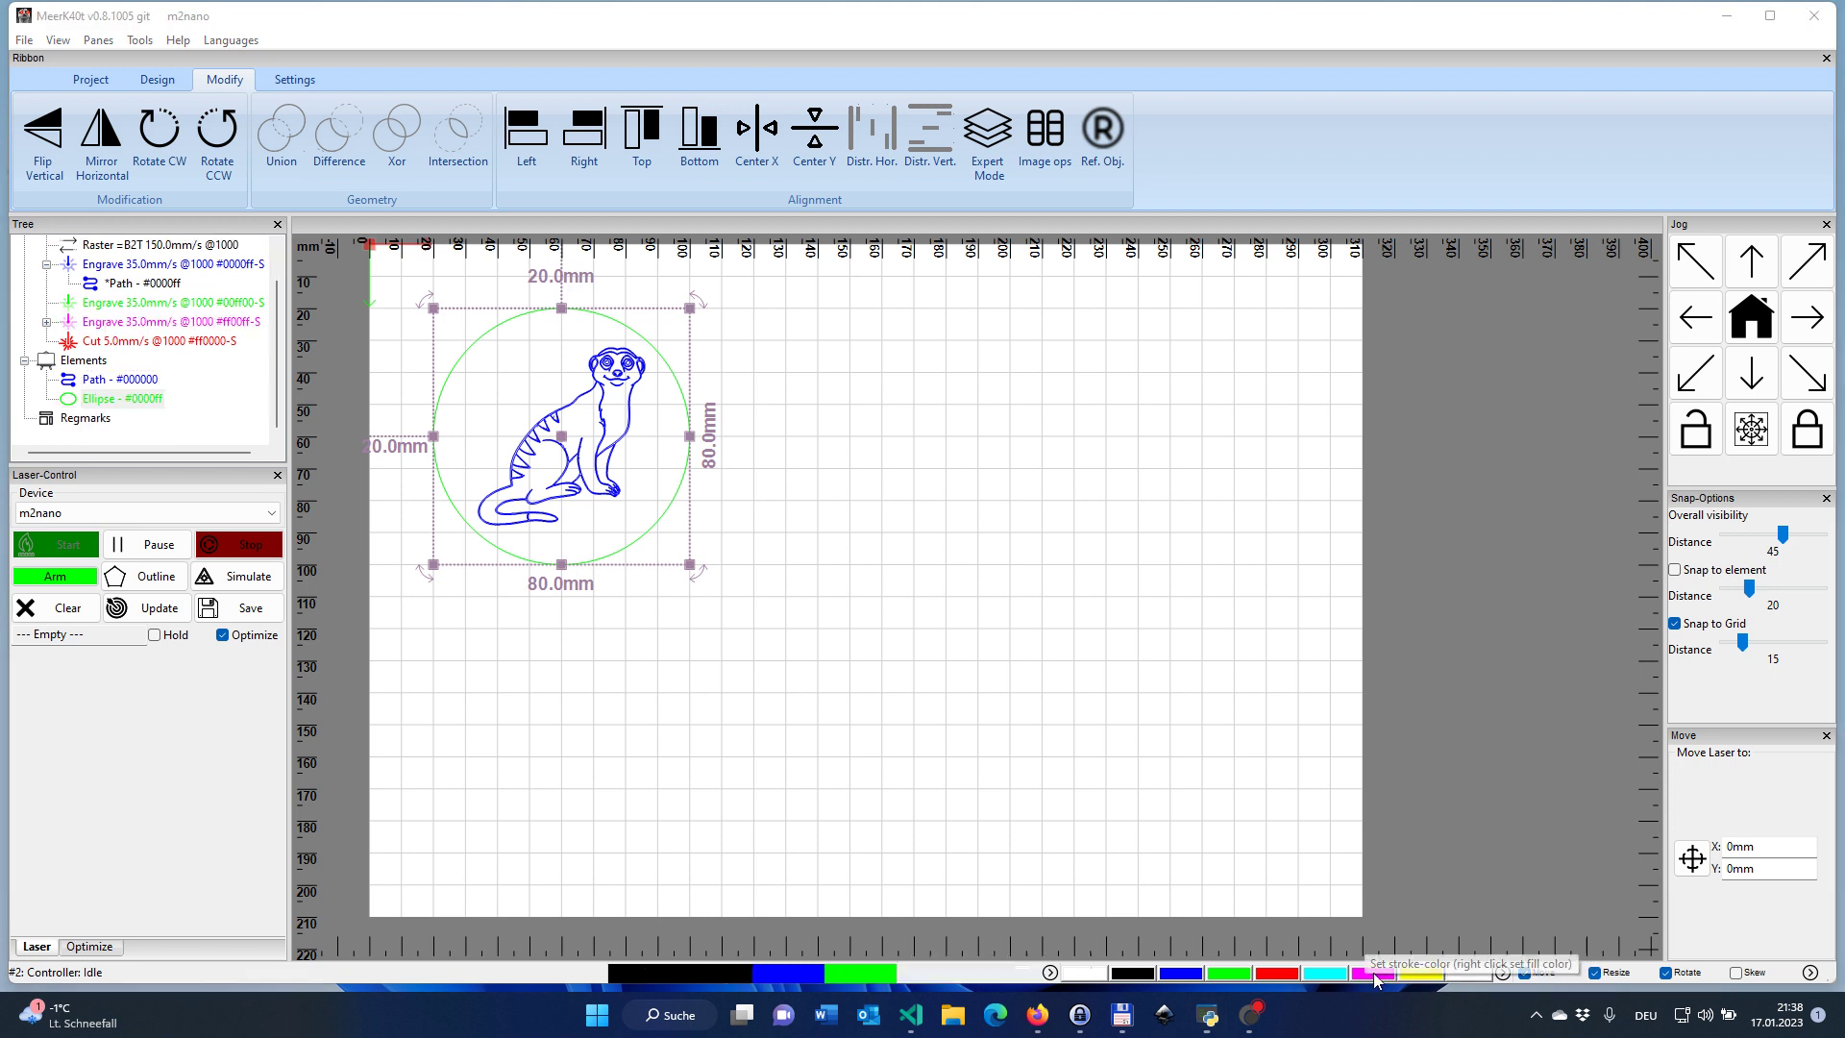
left_click(47, 323)
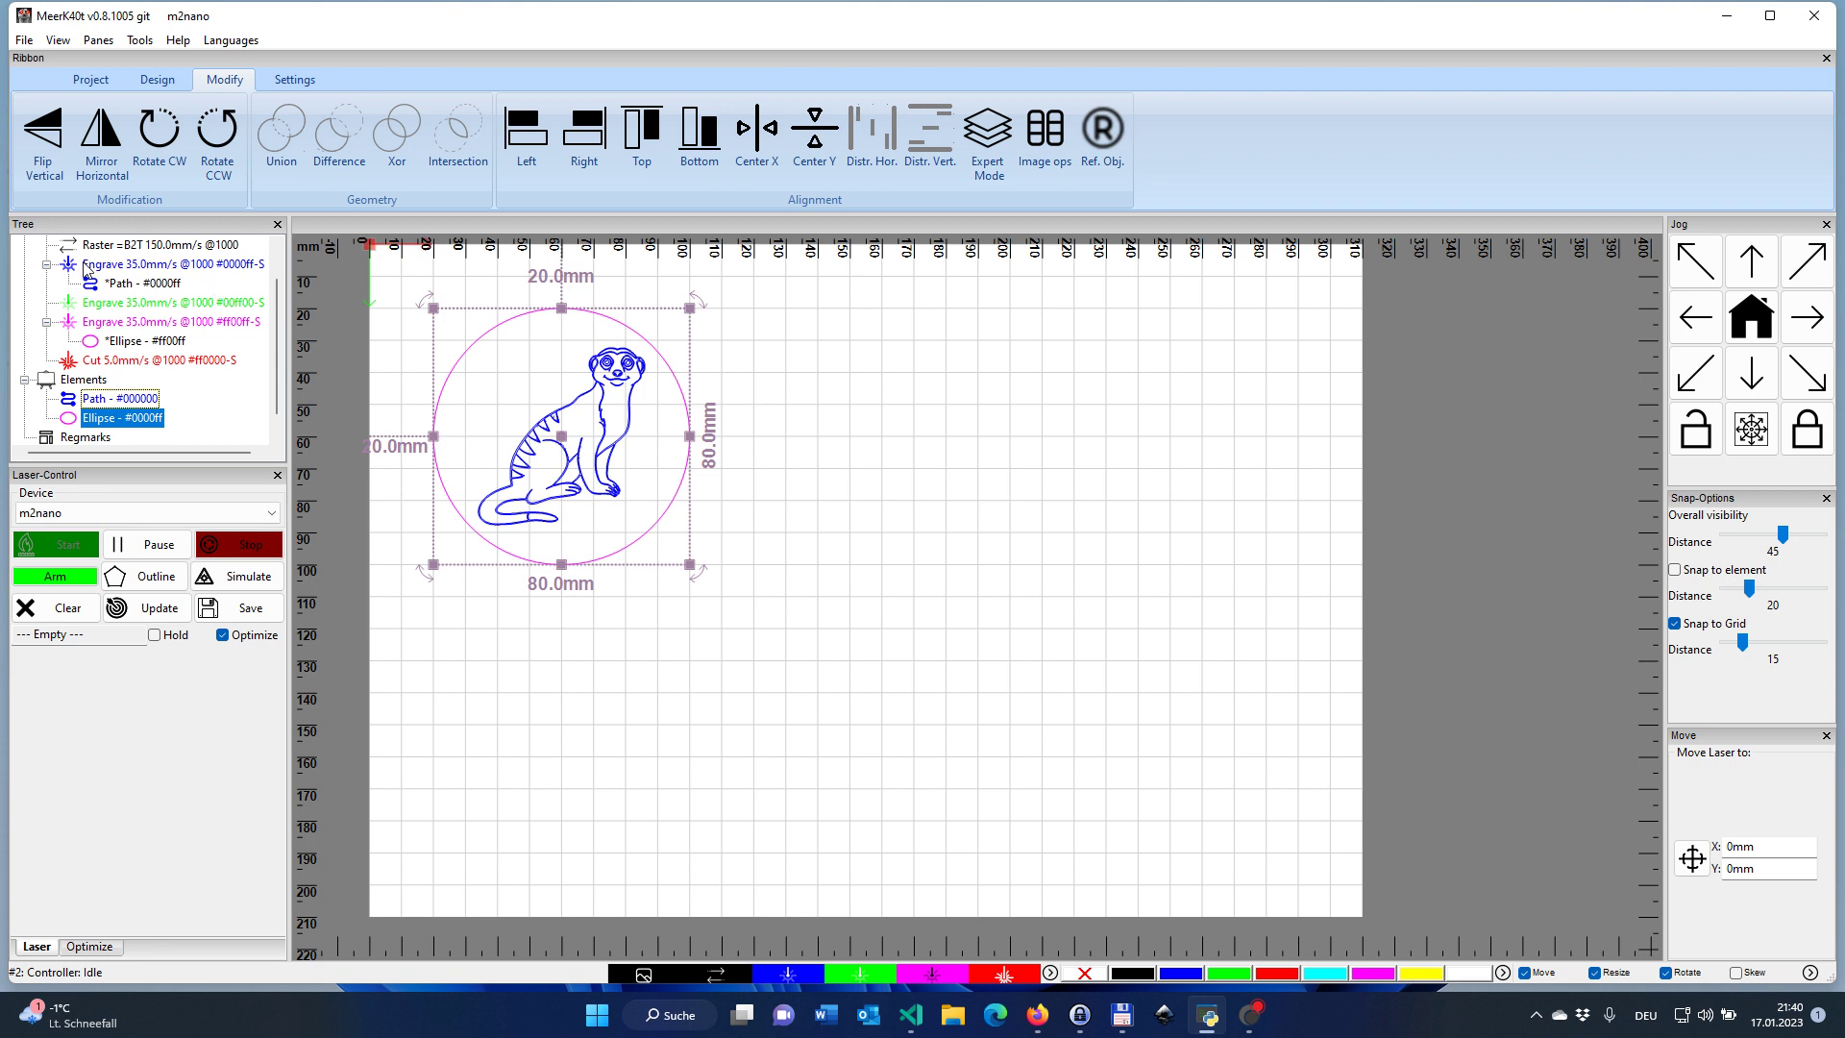
left_click(101, 324)
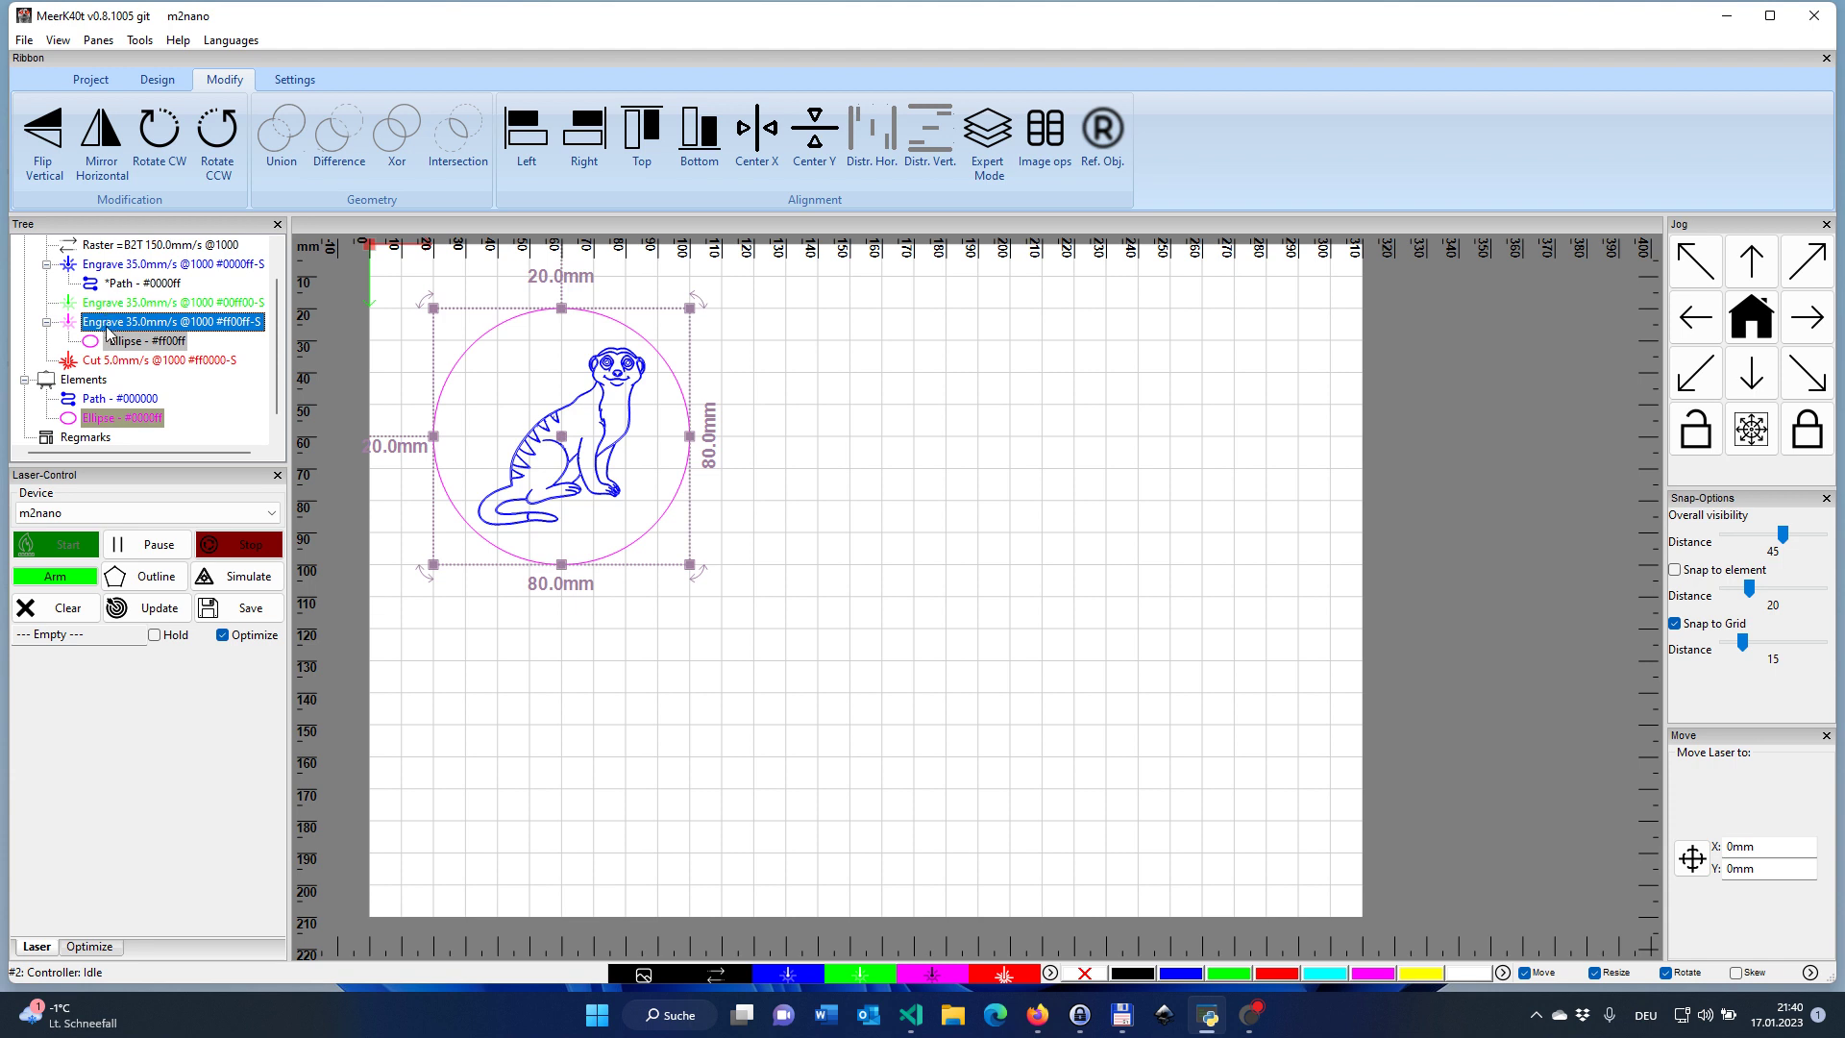
Uncheck Enable for the meerkat path's blue engrave operation in the Properties window.
double_click(108, 327)
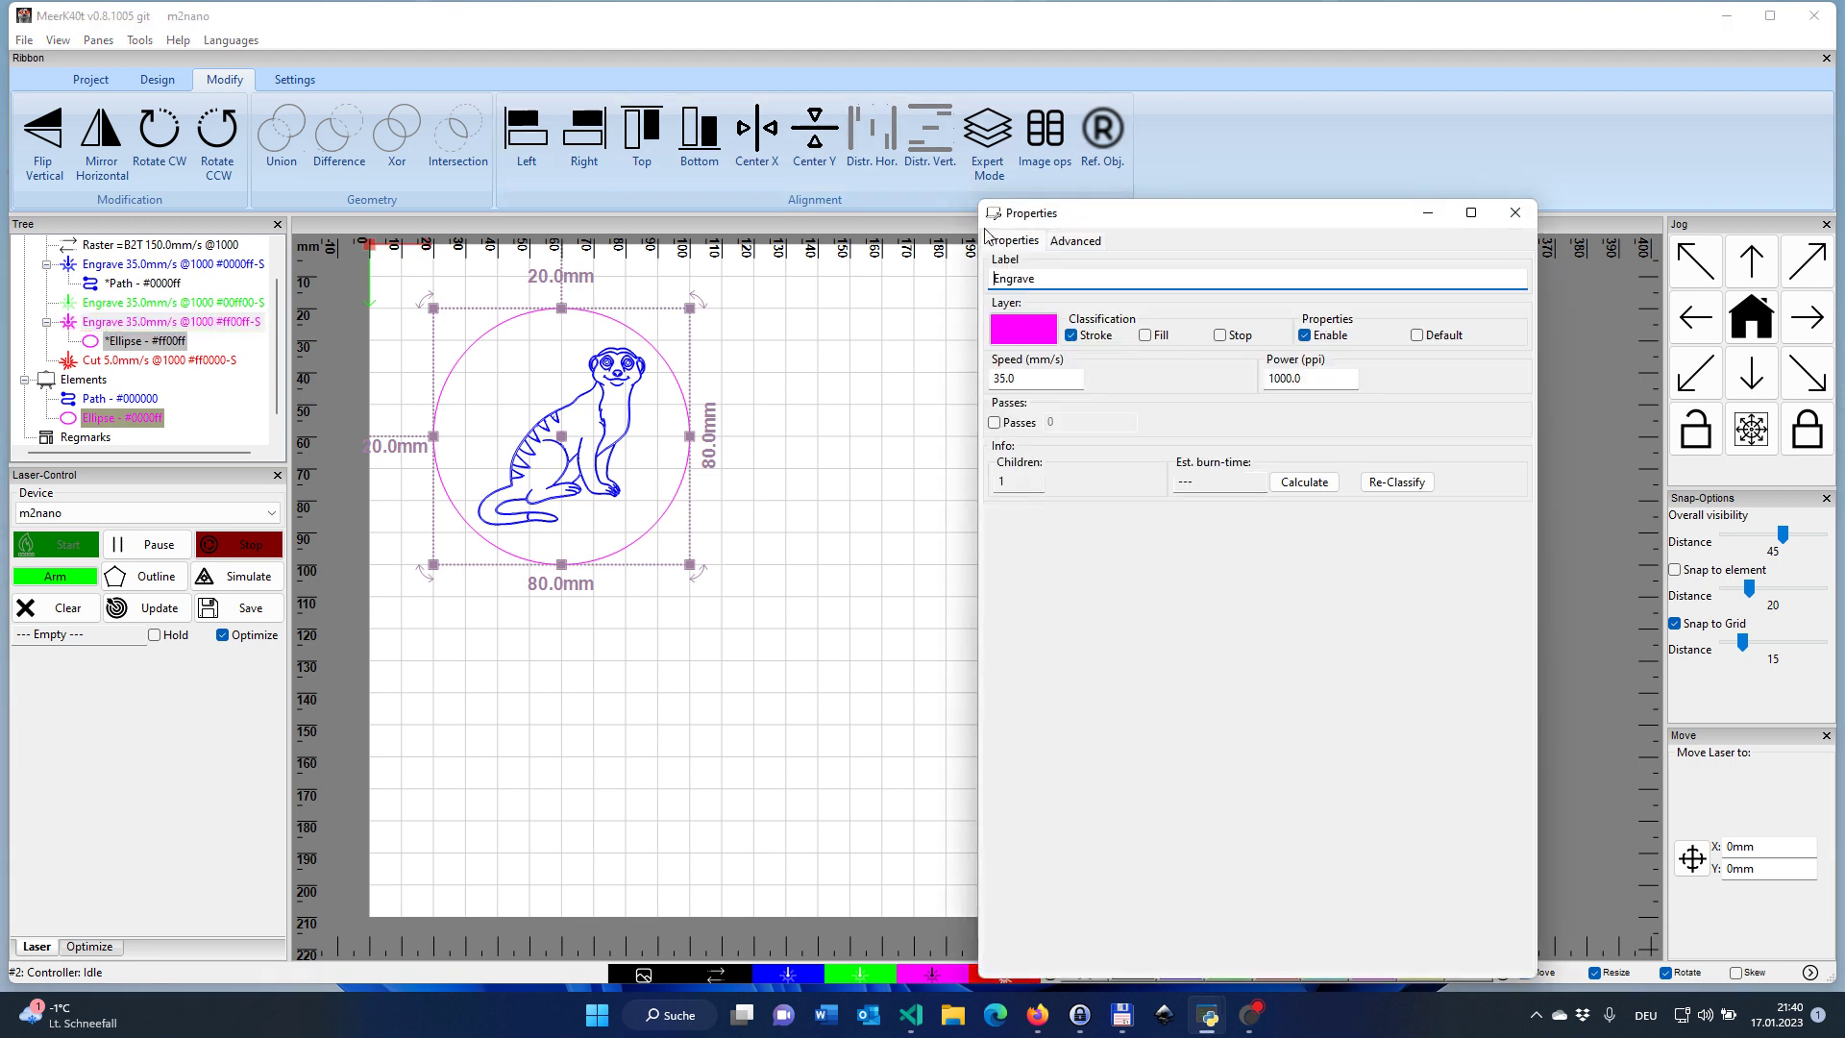
left_click_drag(1110, 216, 916, 178)
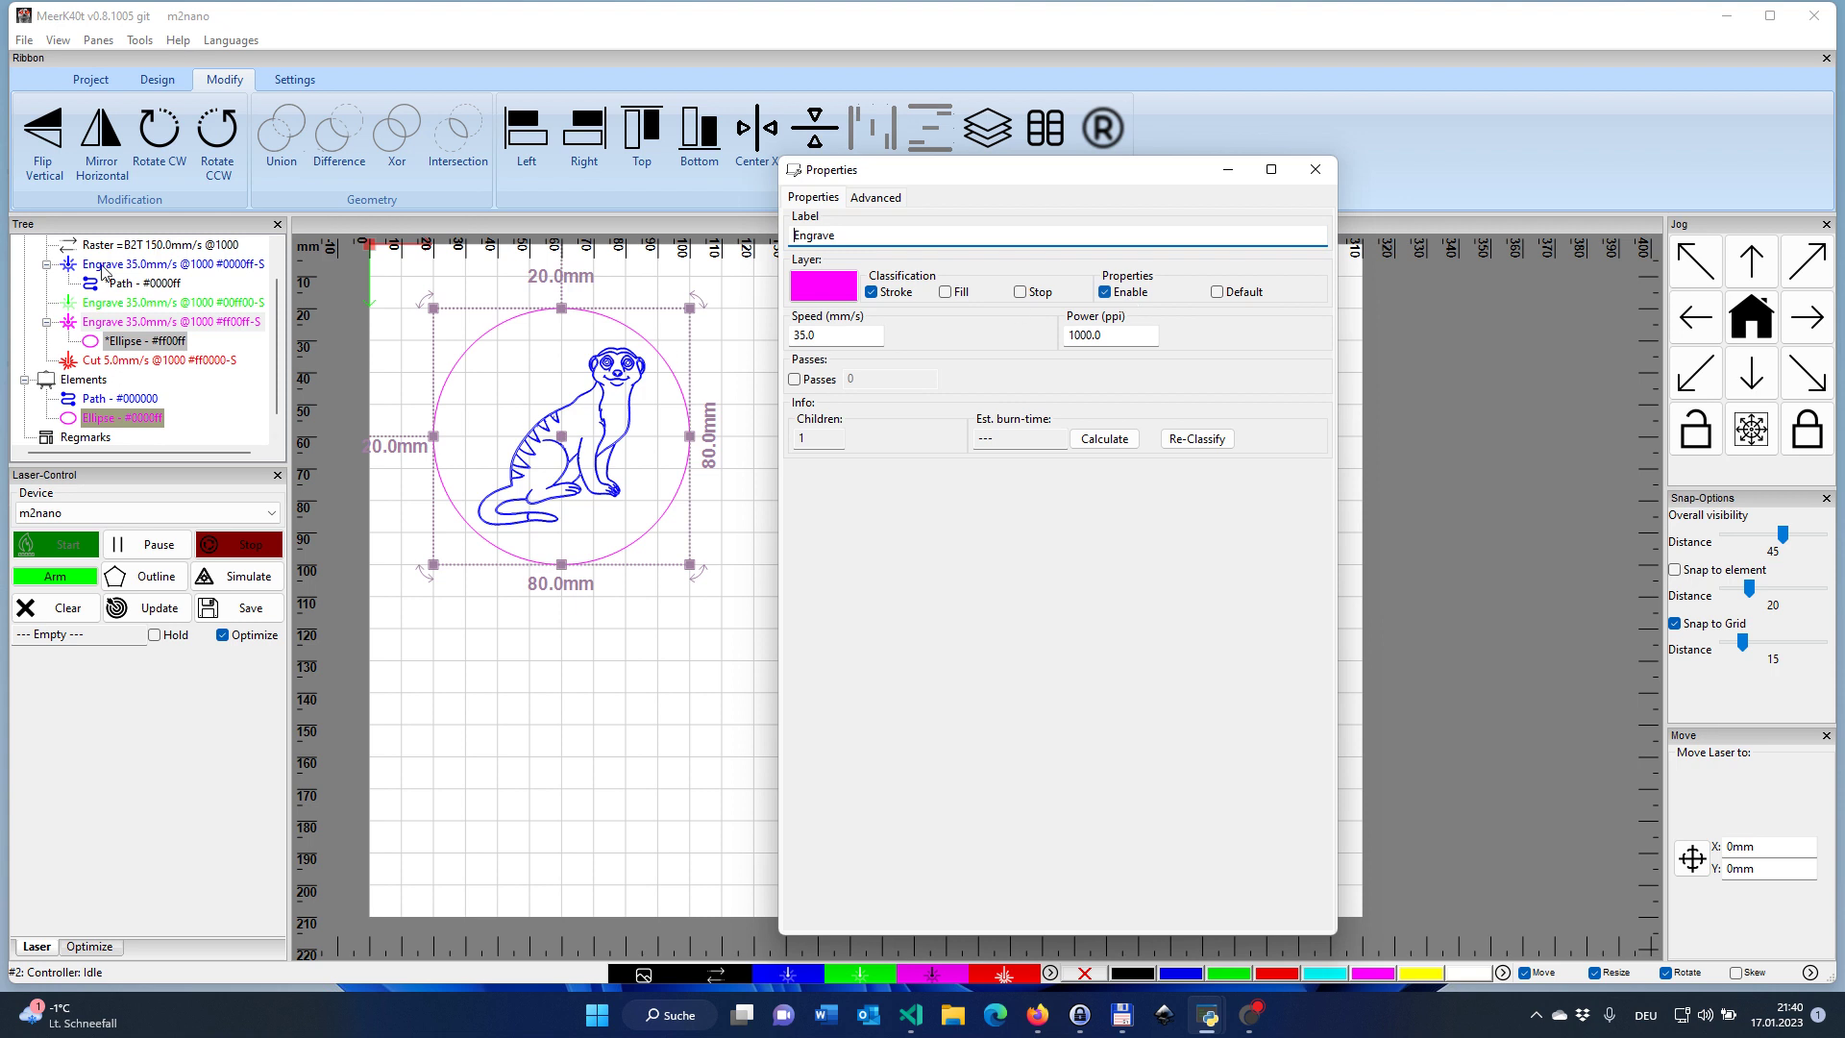
left_click(103, 277)
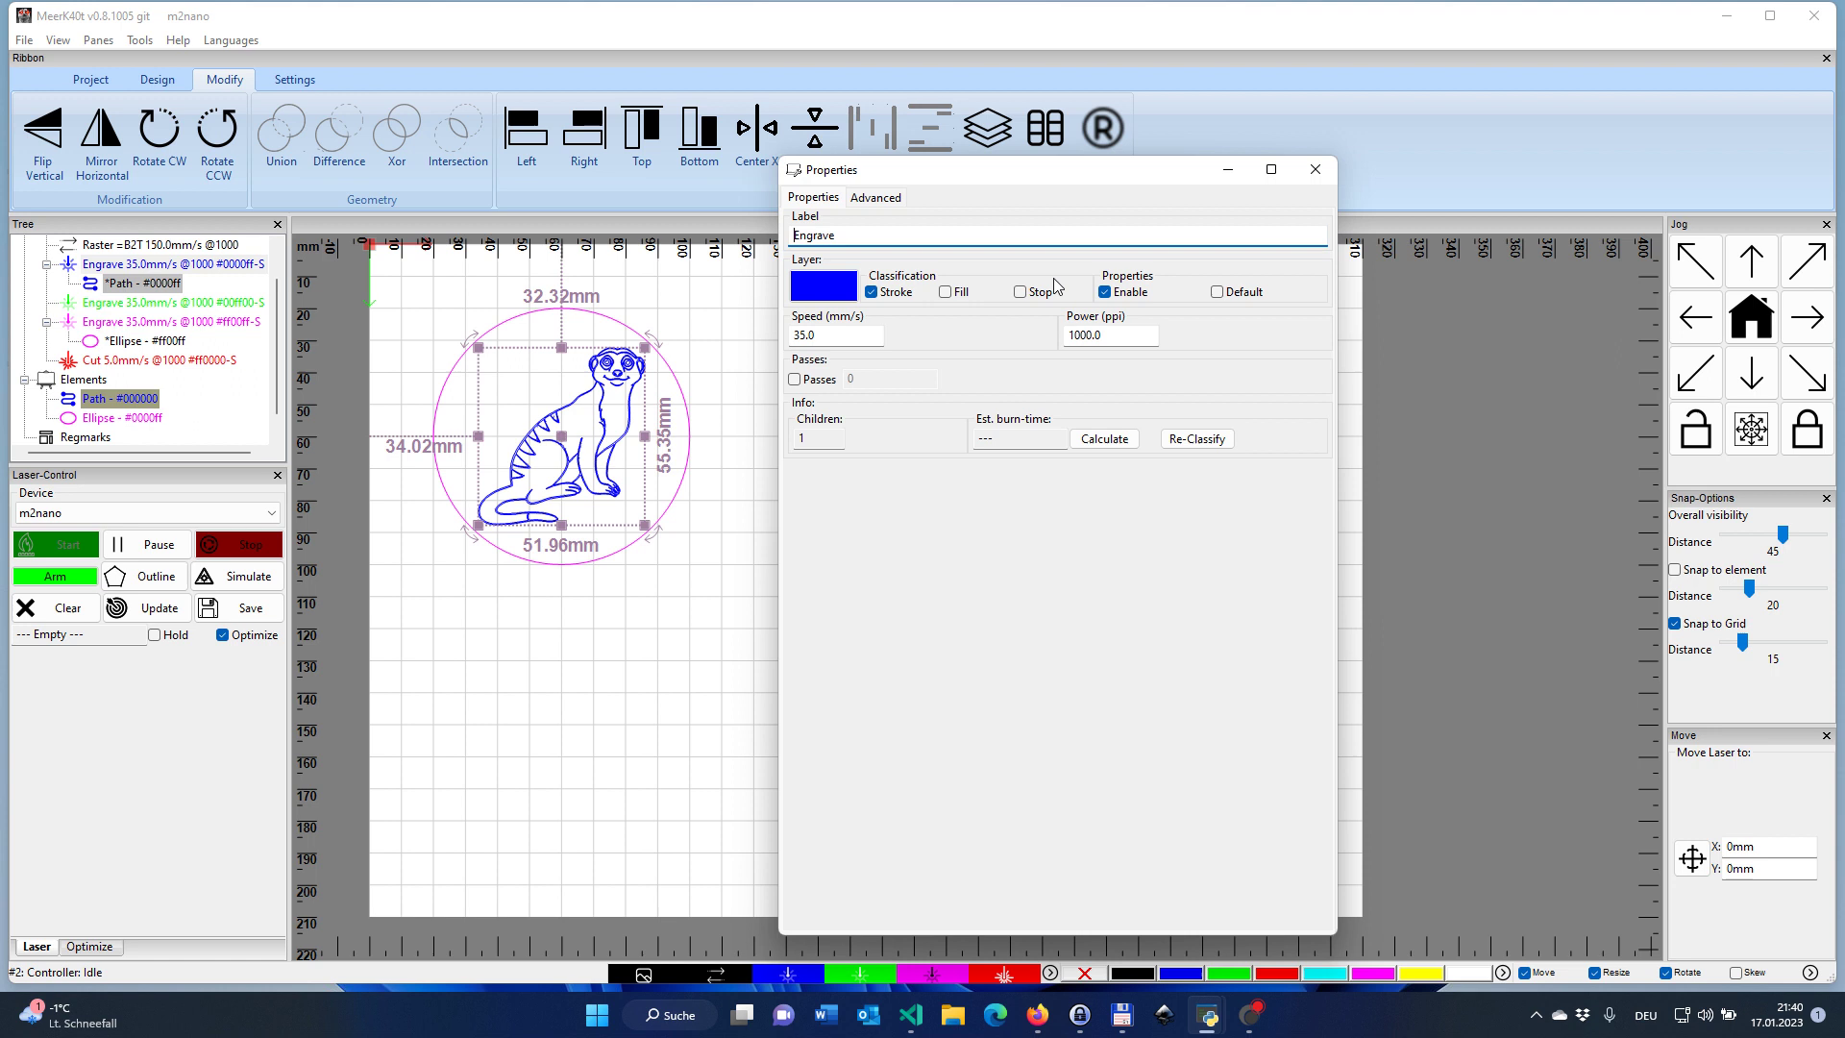
left_click(1106, 292)
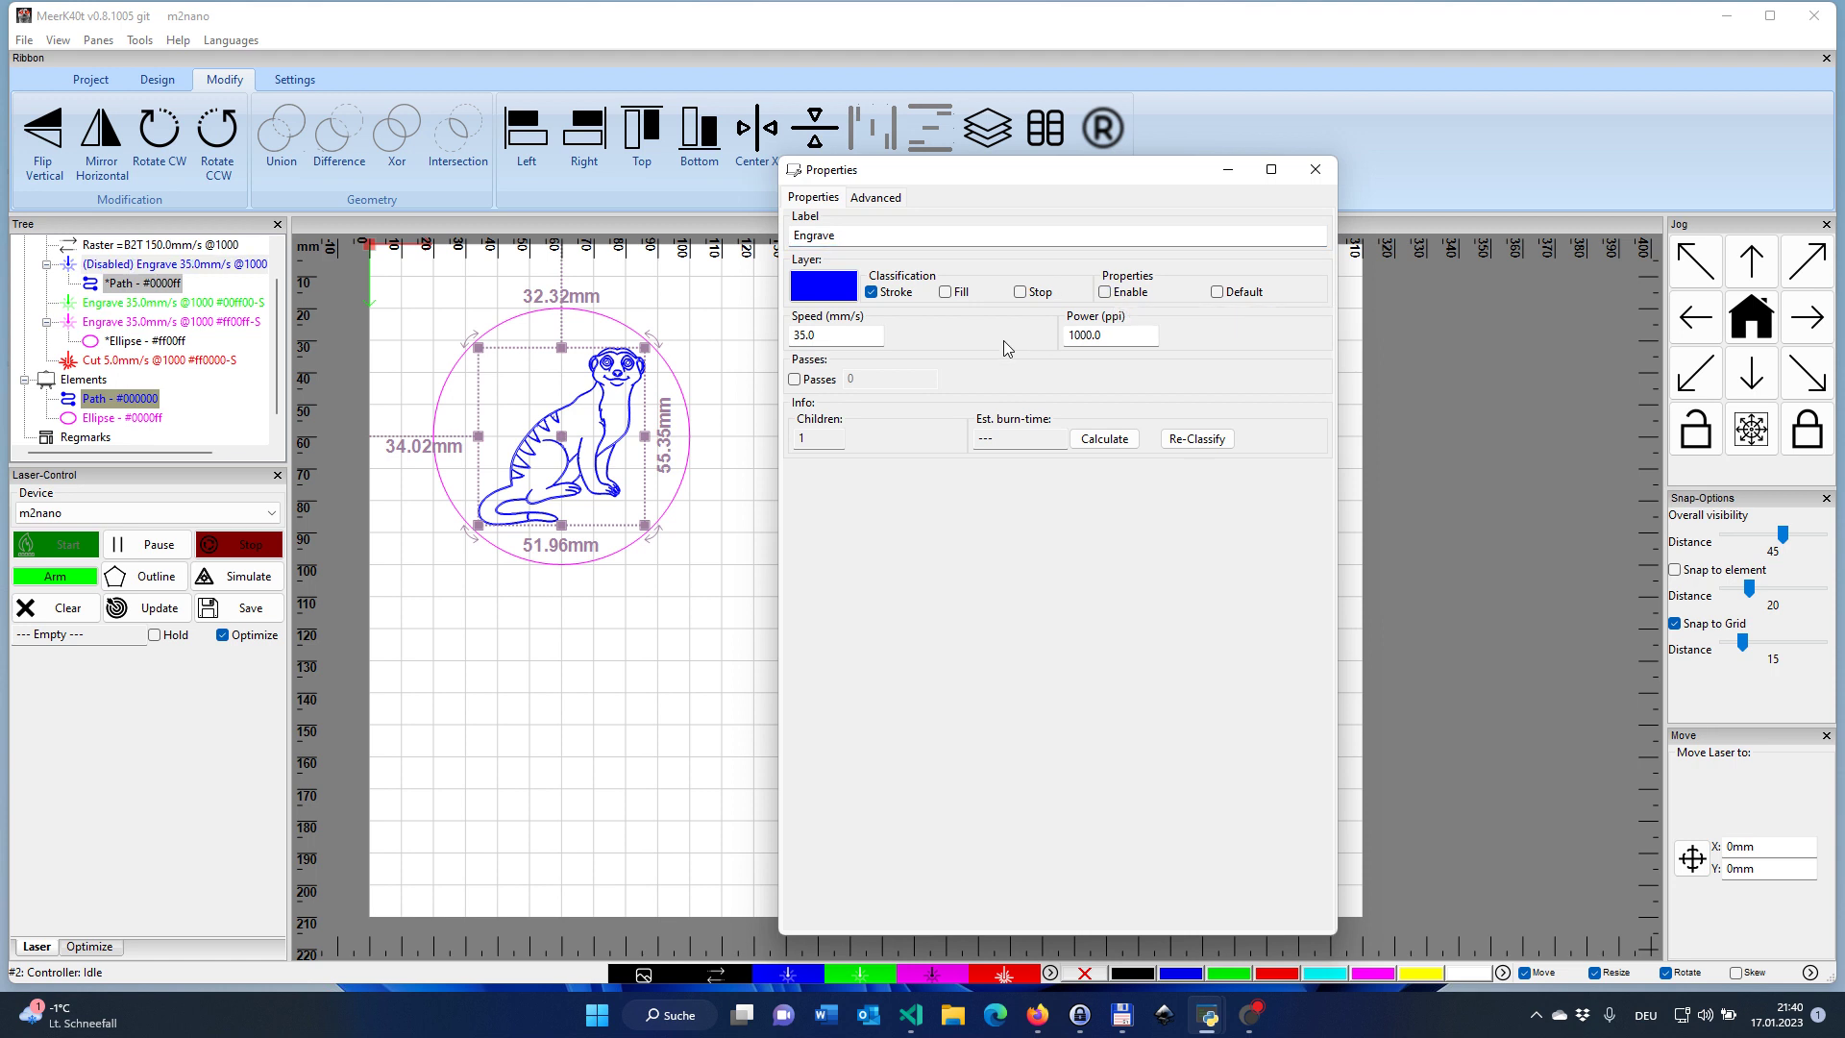
left_click(158, 82)
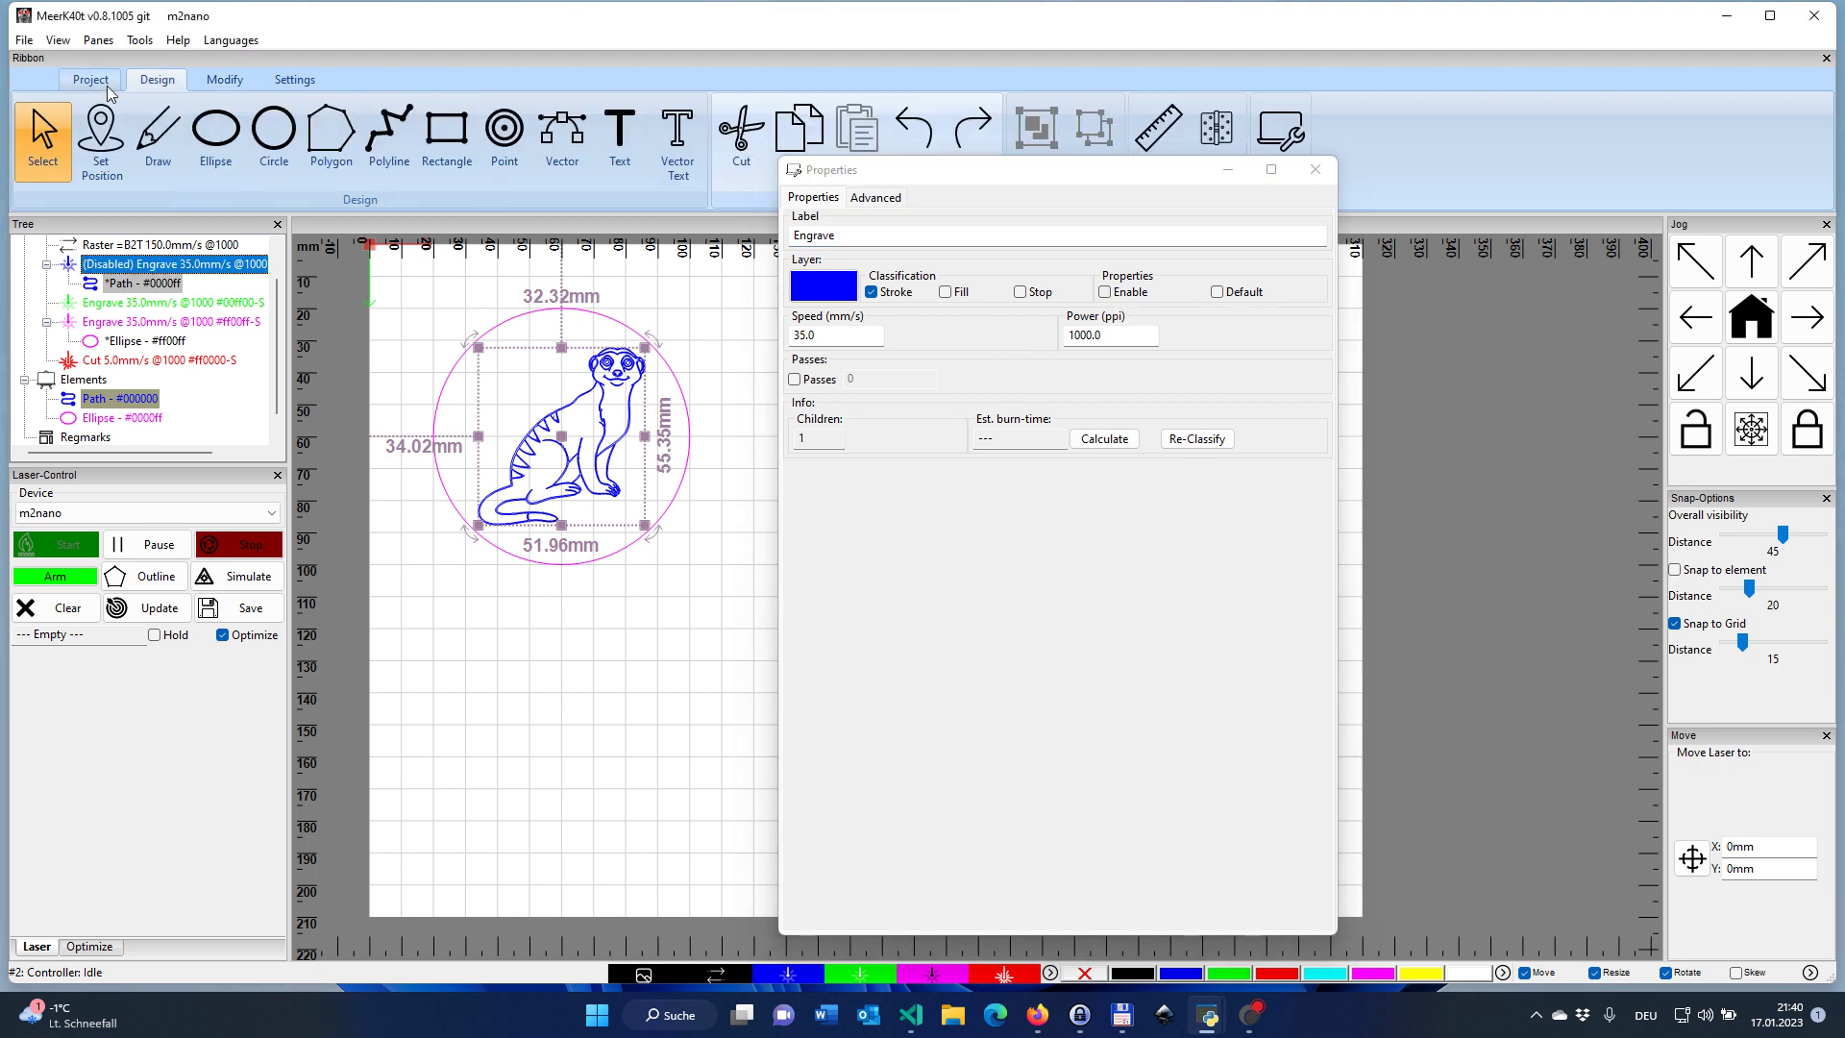
left_click(107, 84)
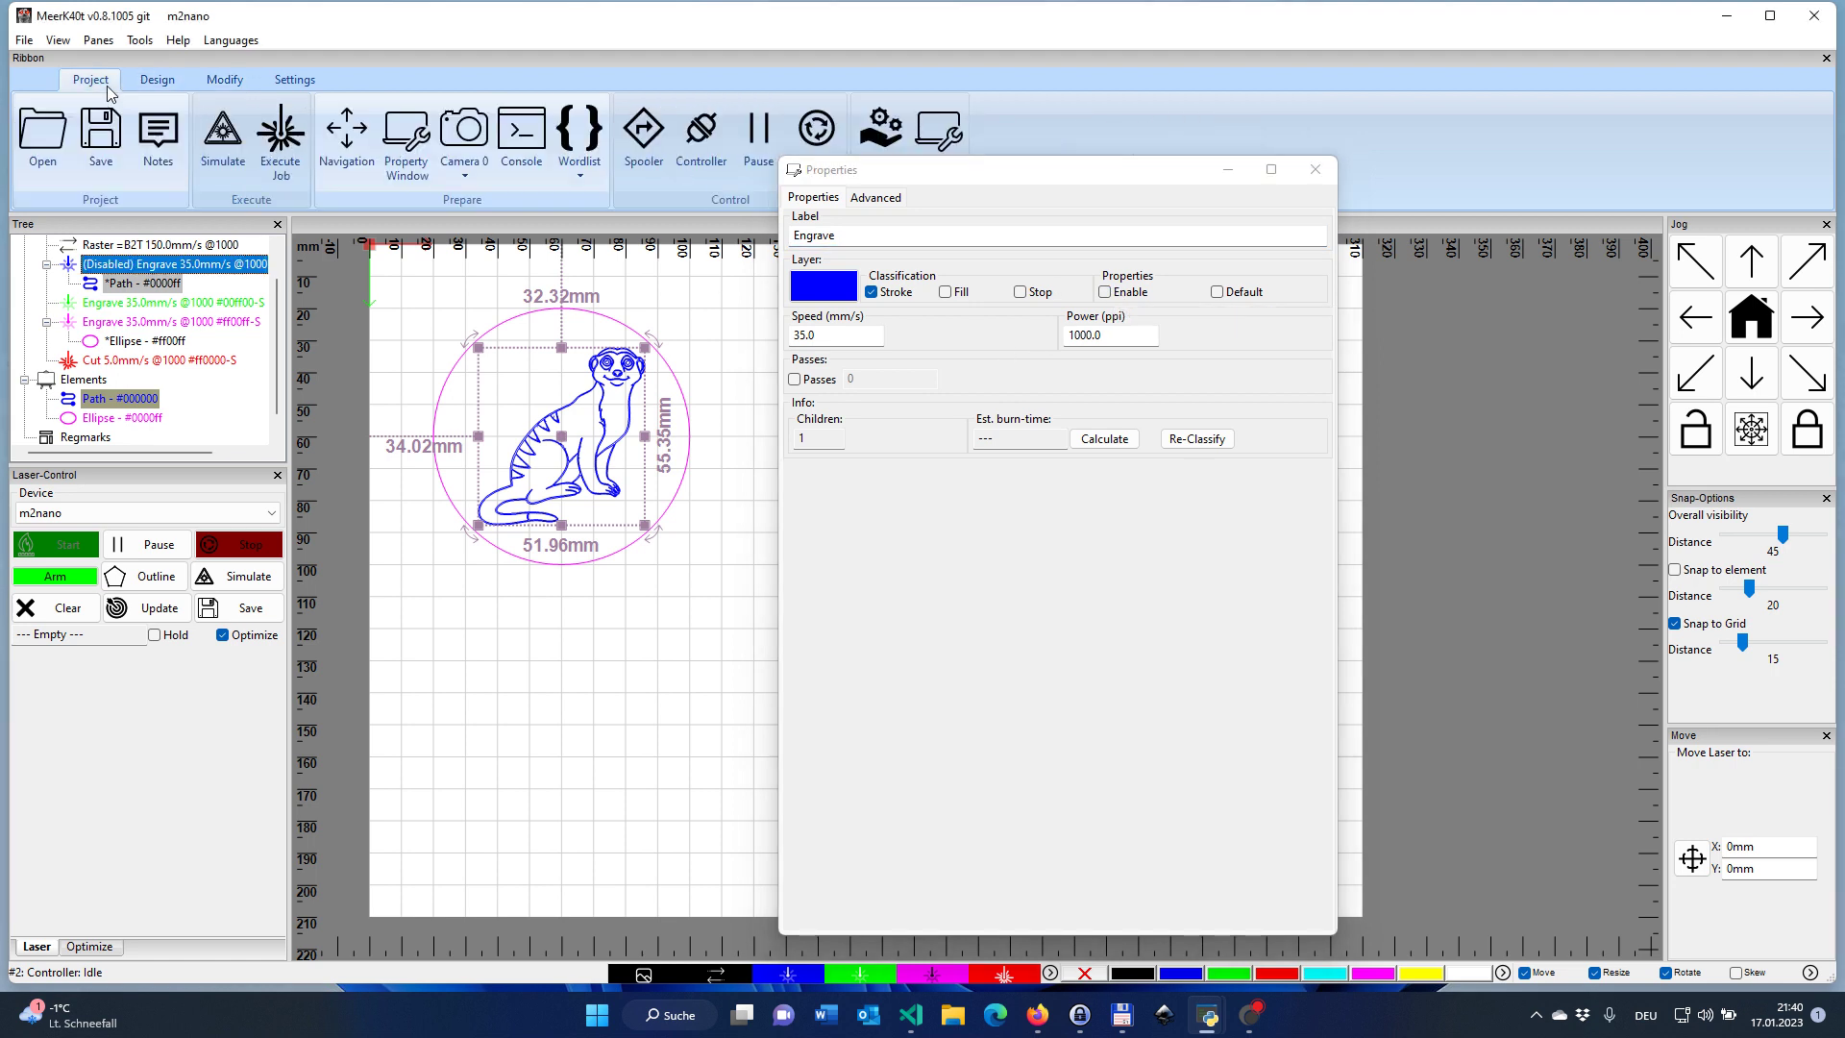
left_click(224, 165)
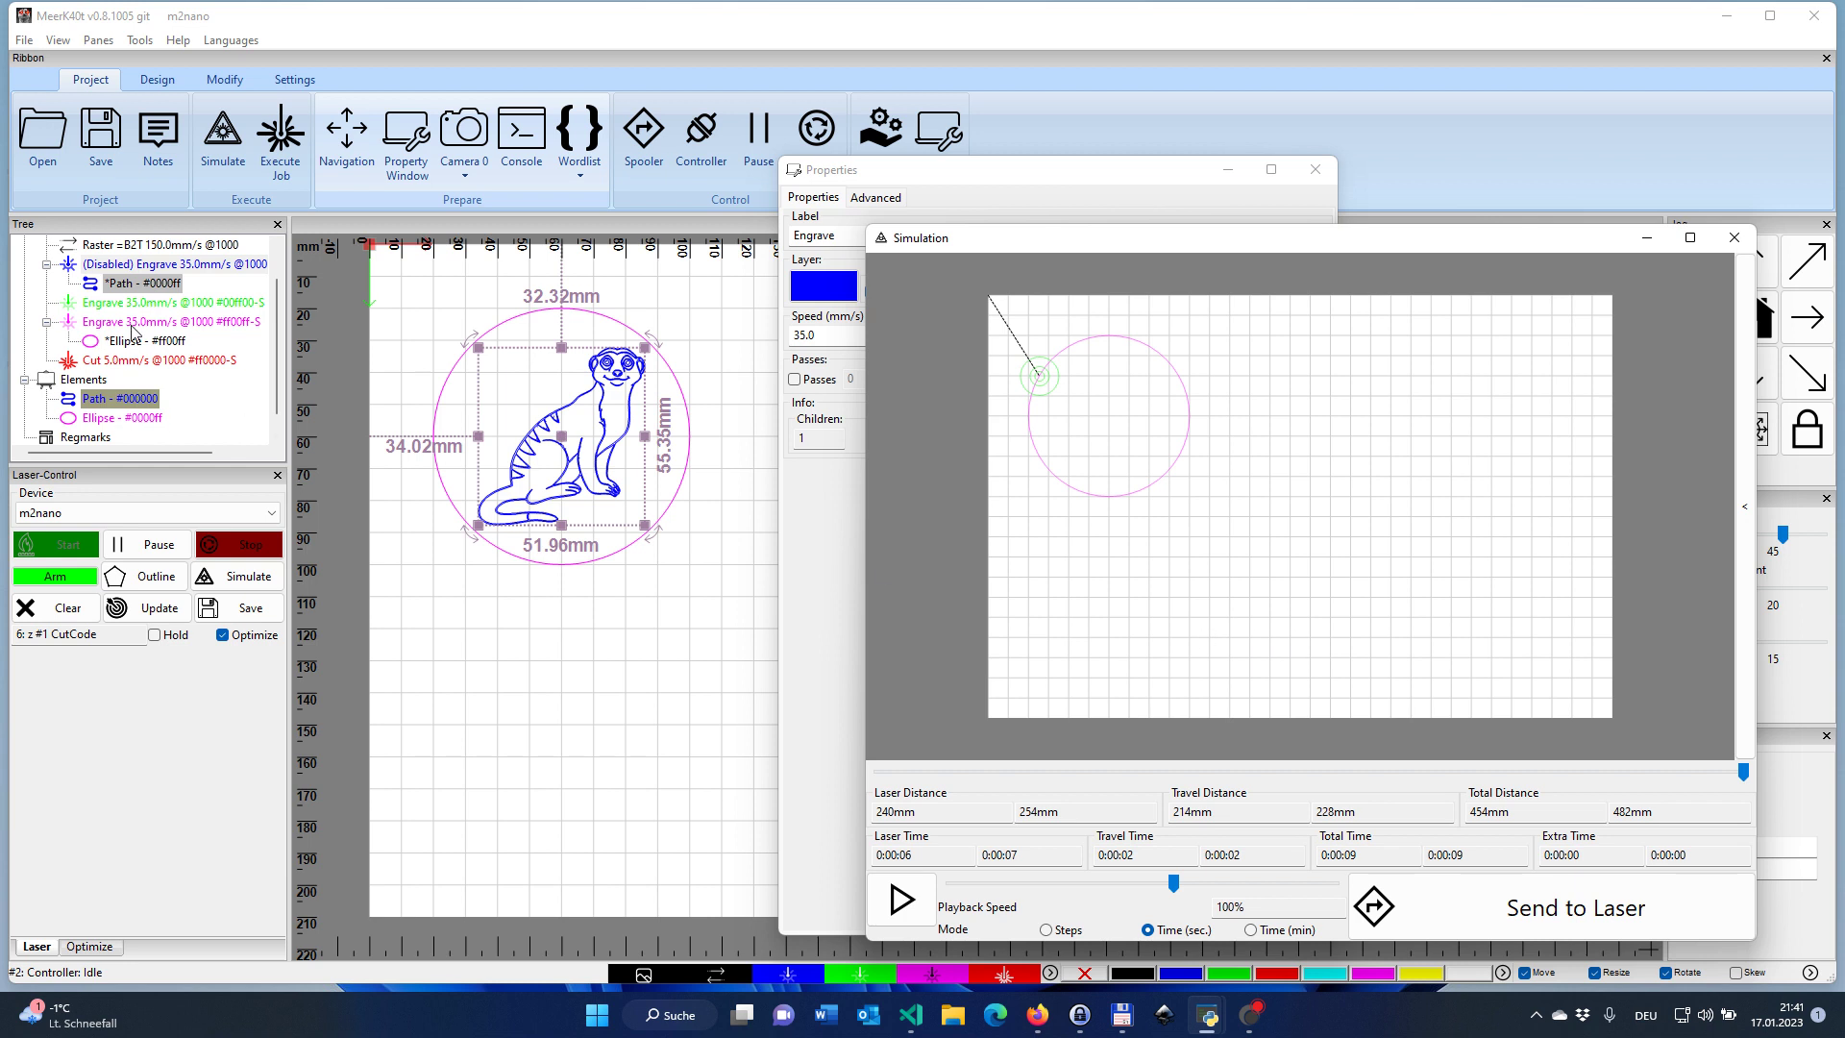
left_click(1734, 237)
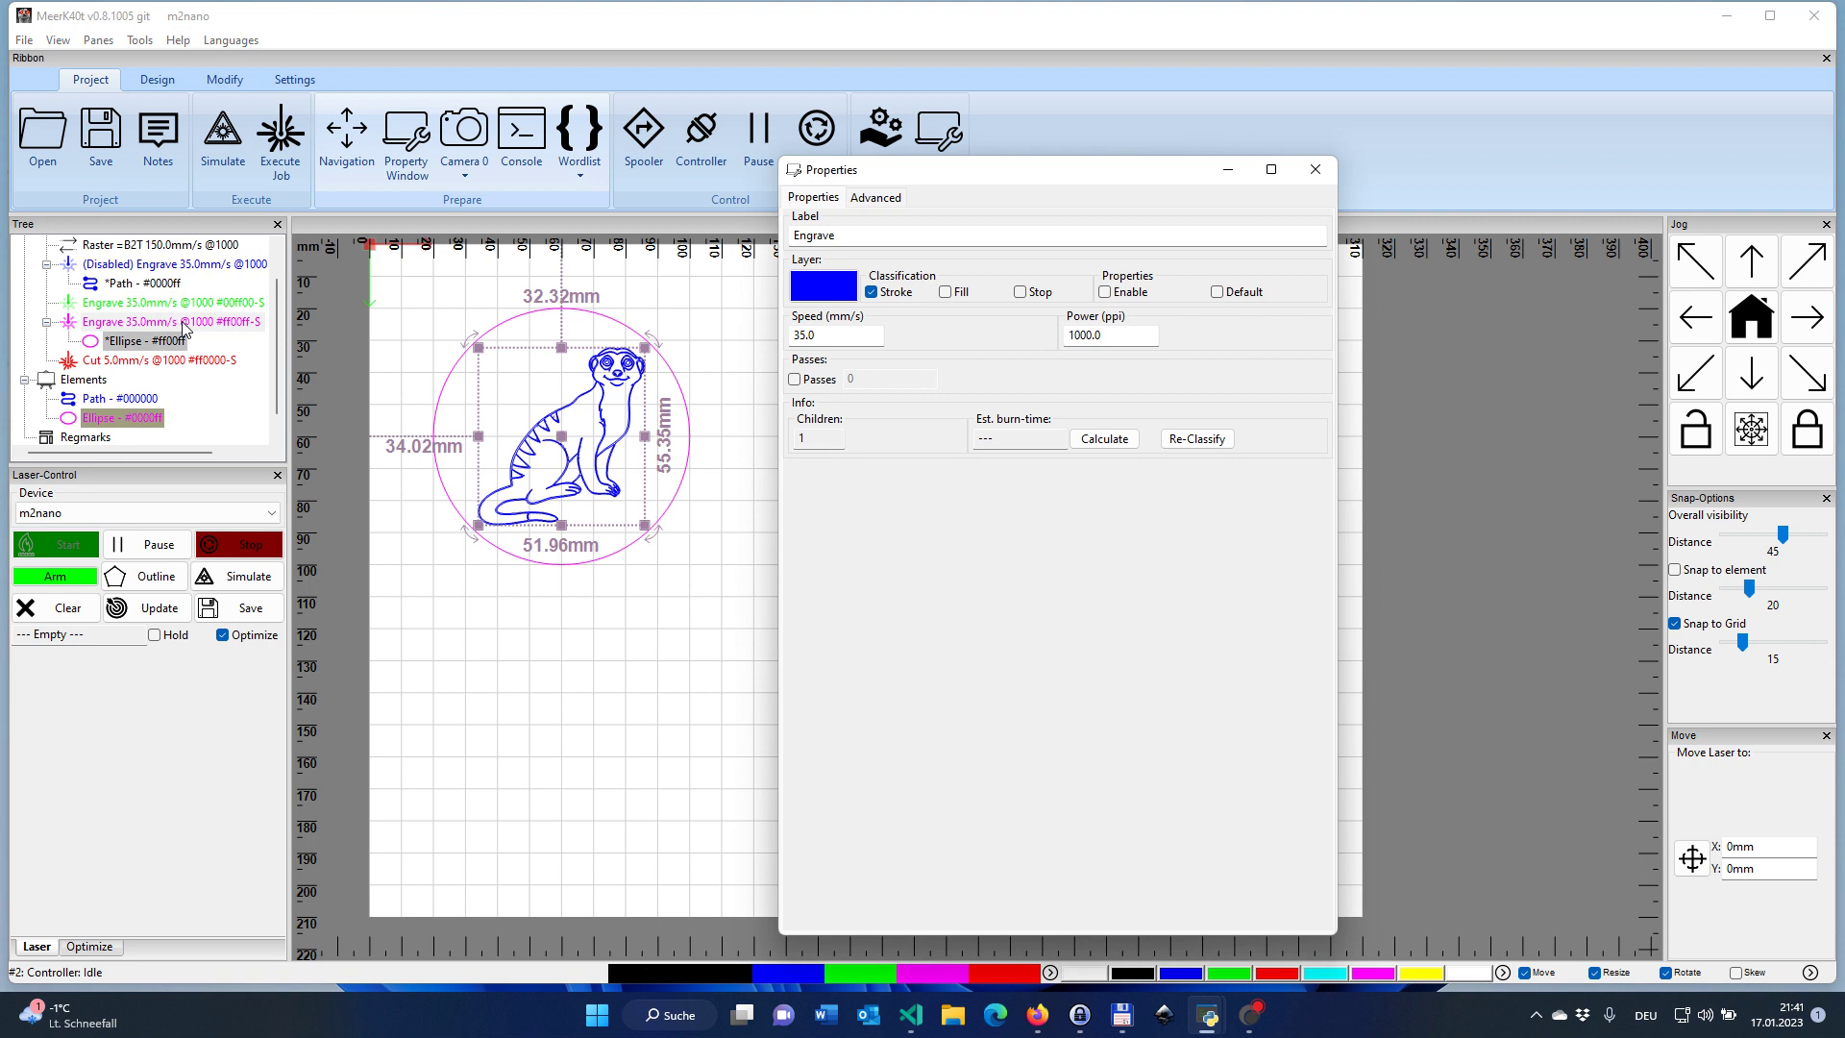
Set the circle's magenta engrave to 500 ppi power and 70 mm/s speed.
left_click(181, 338)
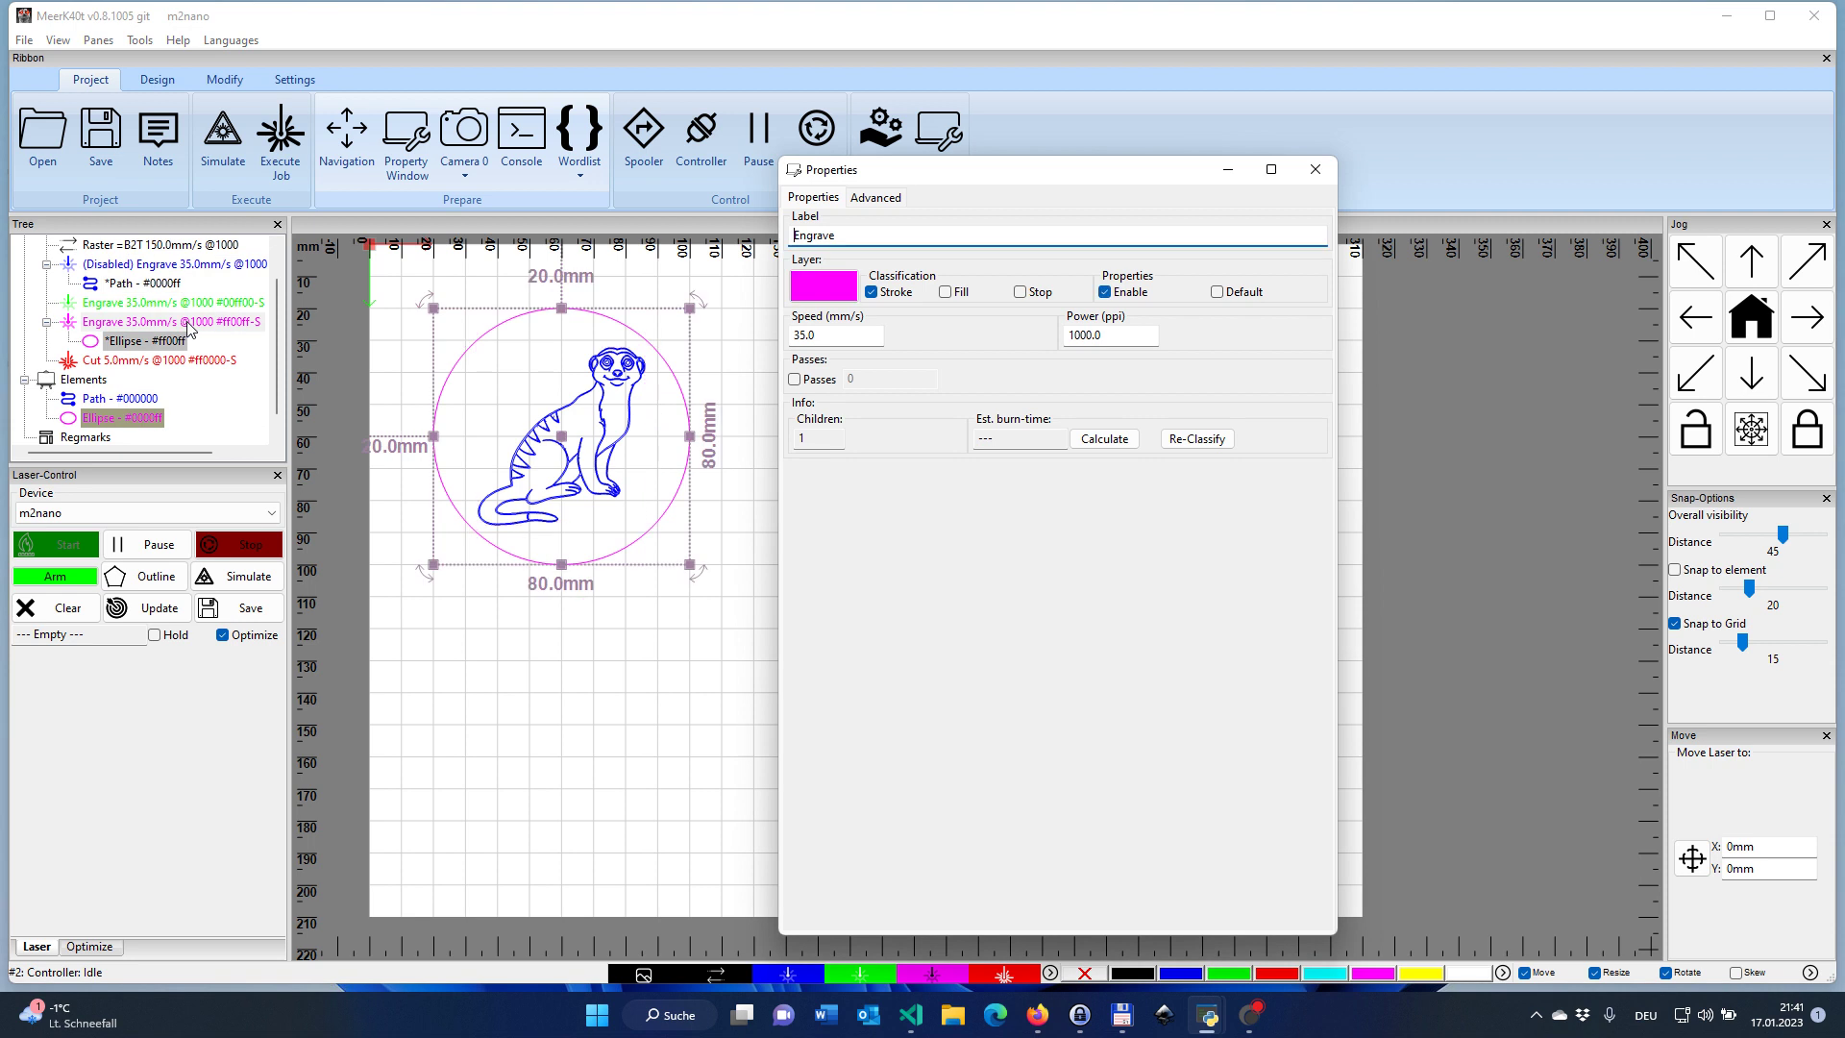
left_click(1115, 335)
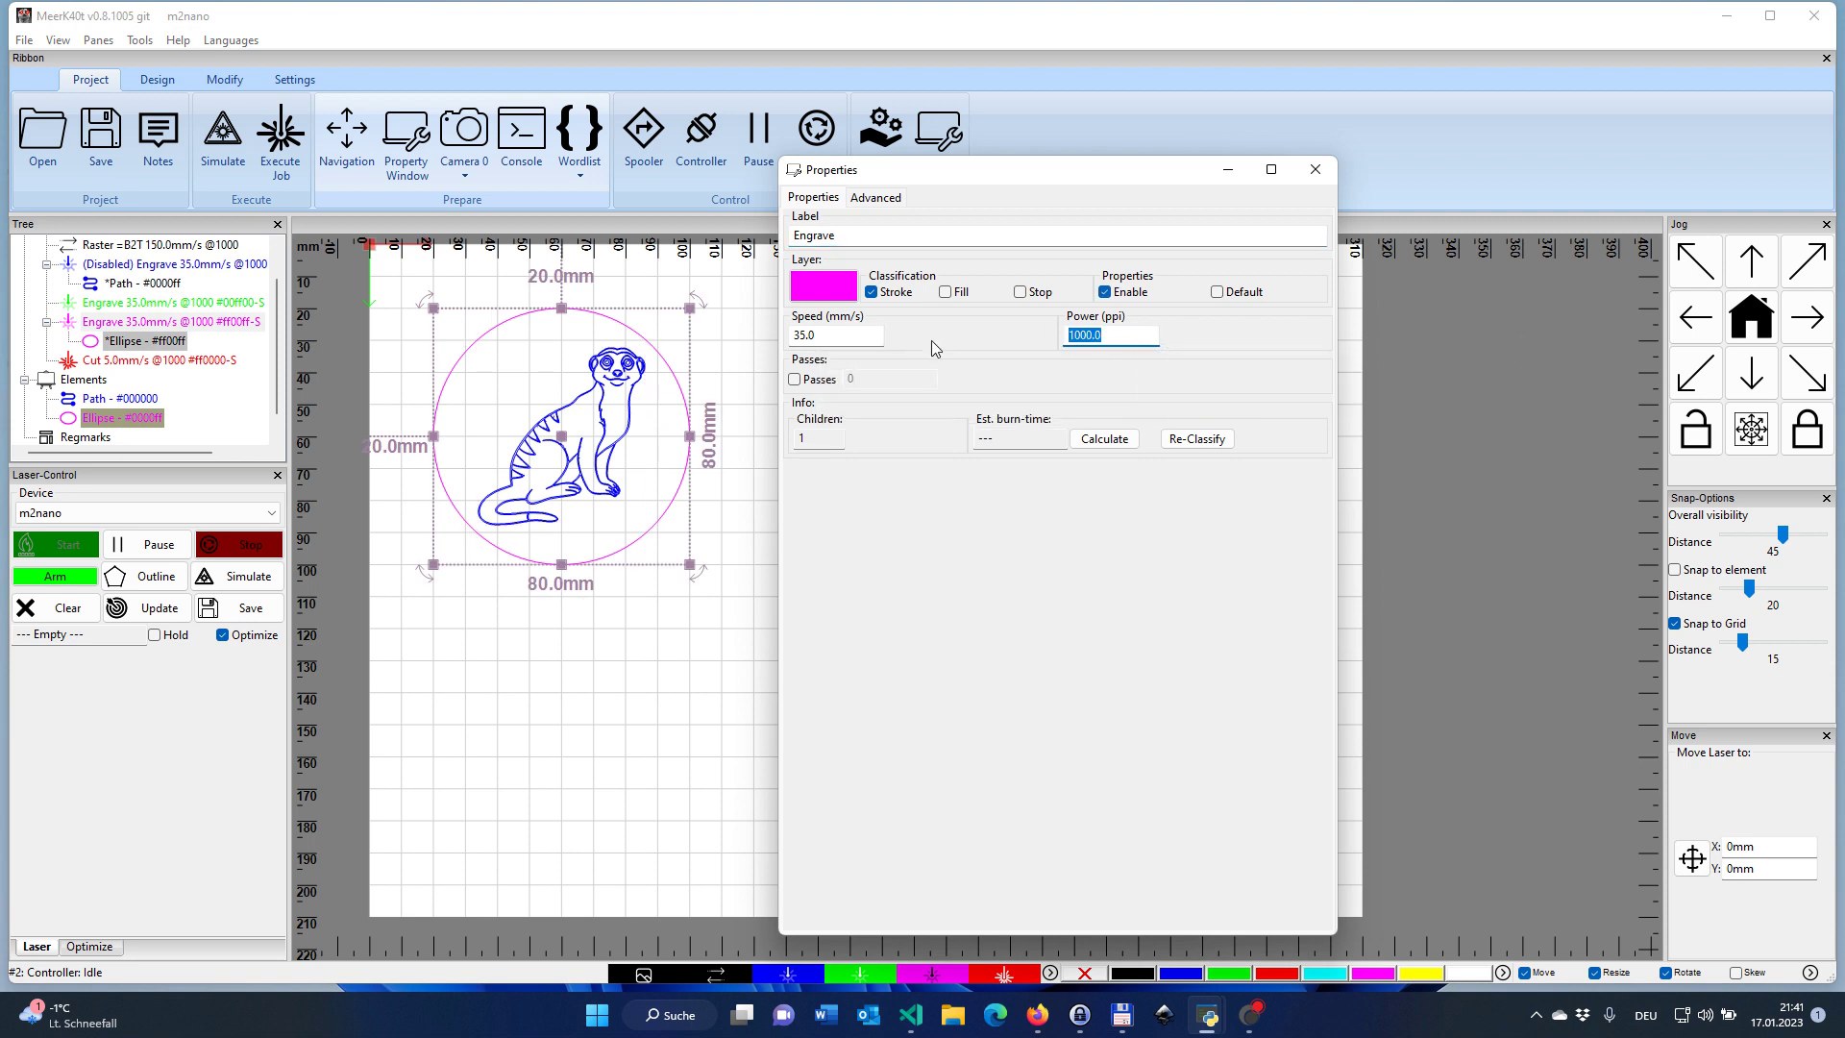
type("500")
key("shift+Tab")
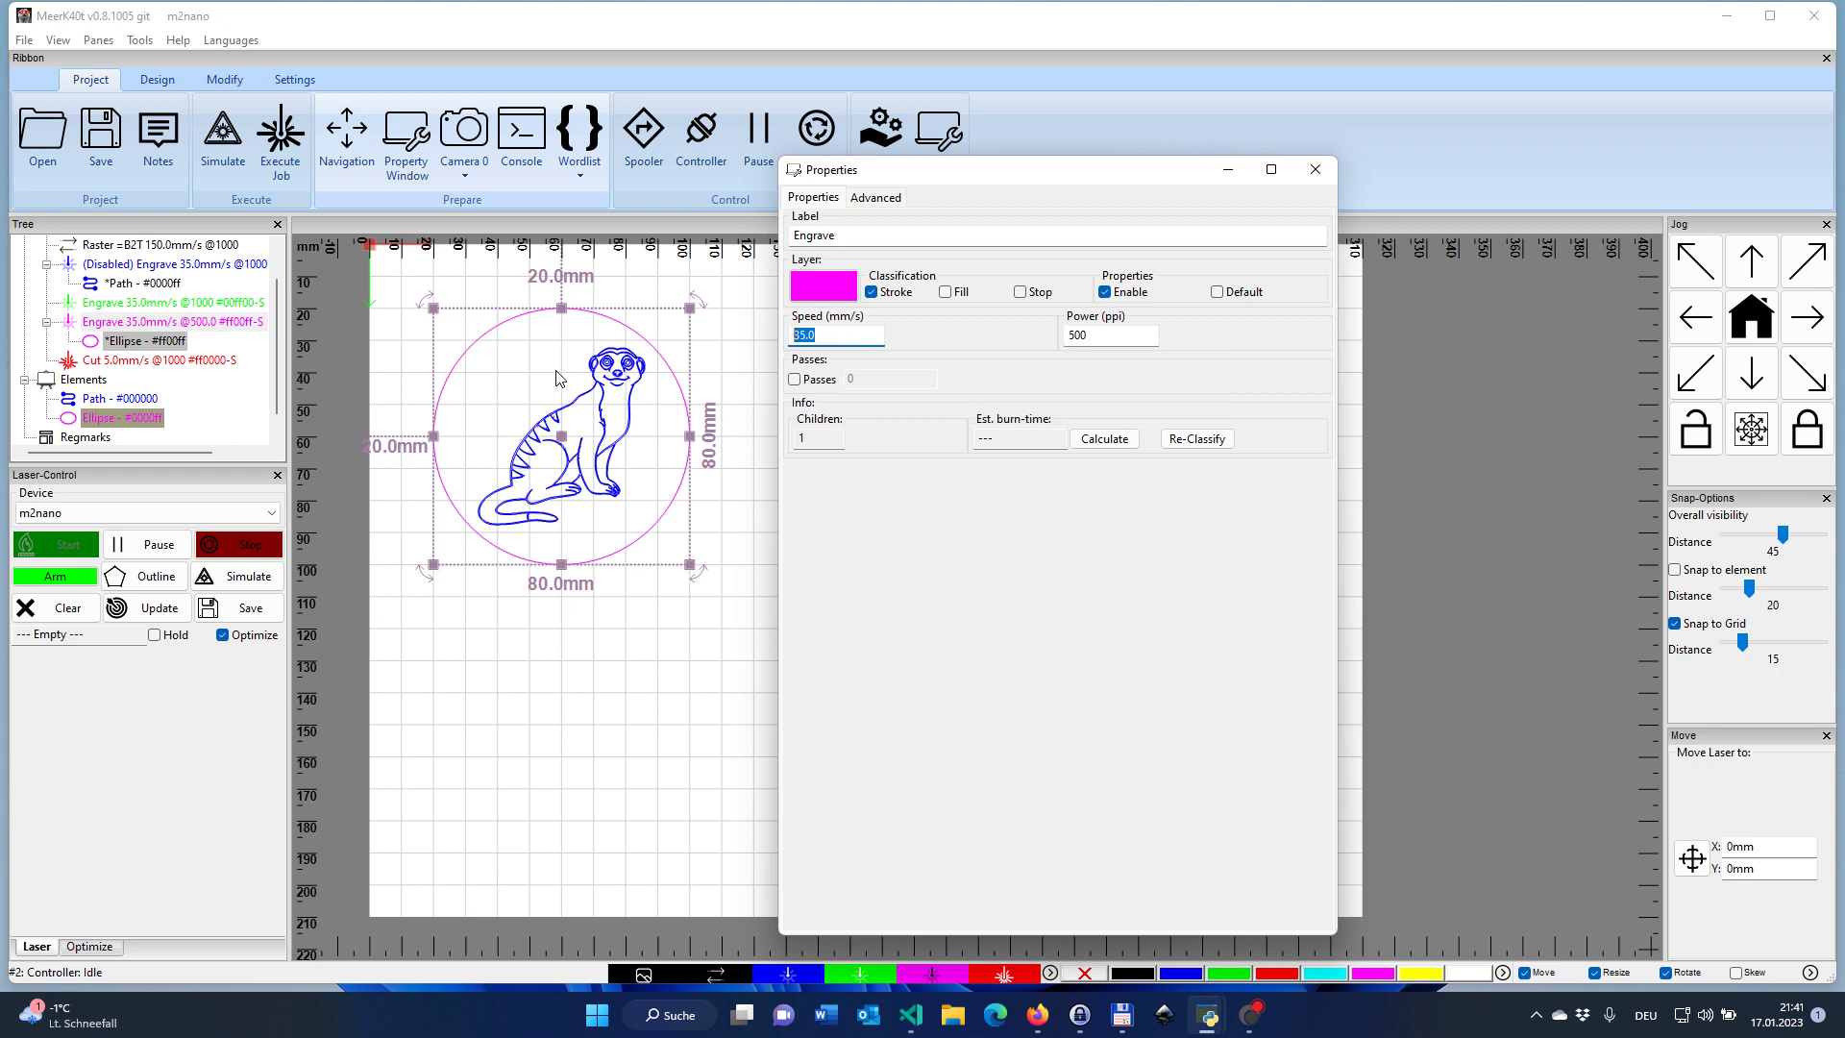
type("70")
key("Tab")
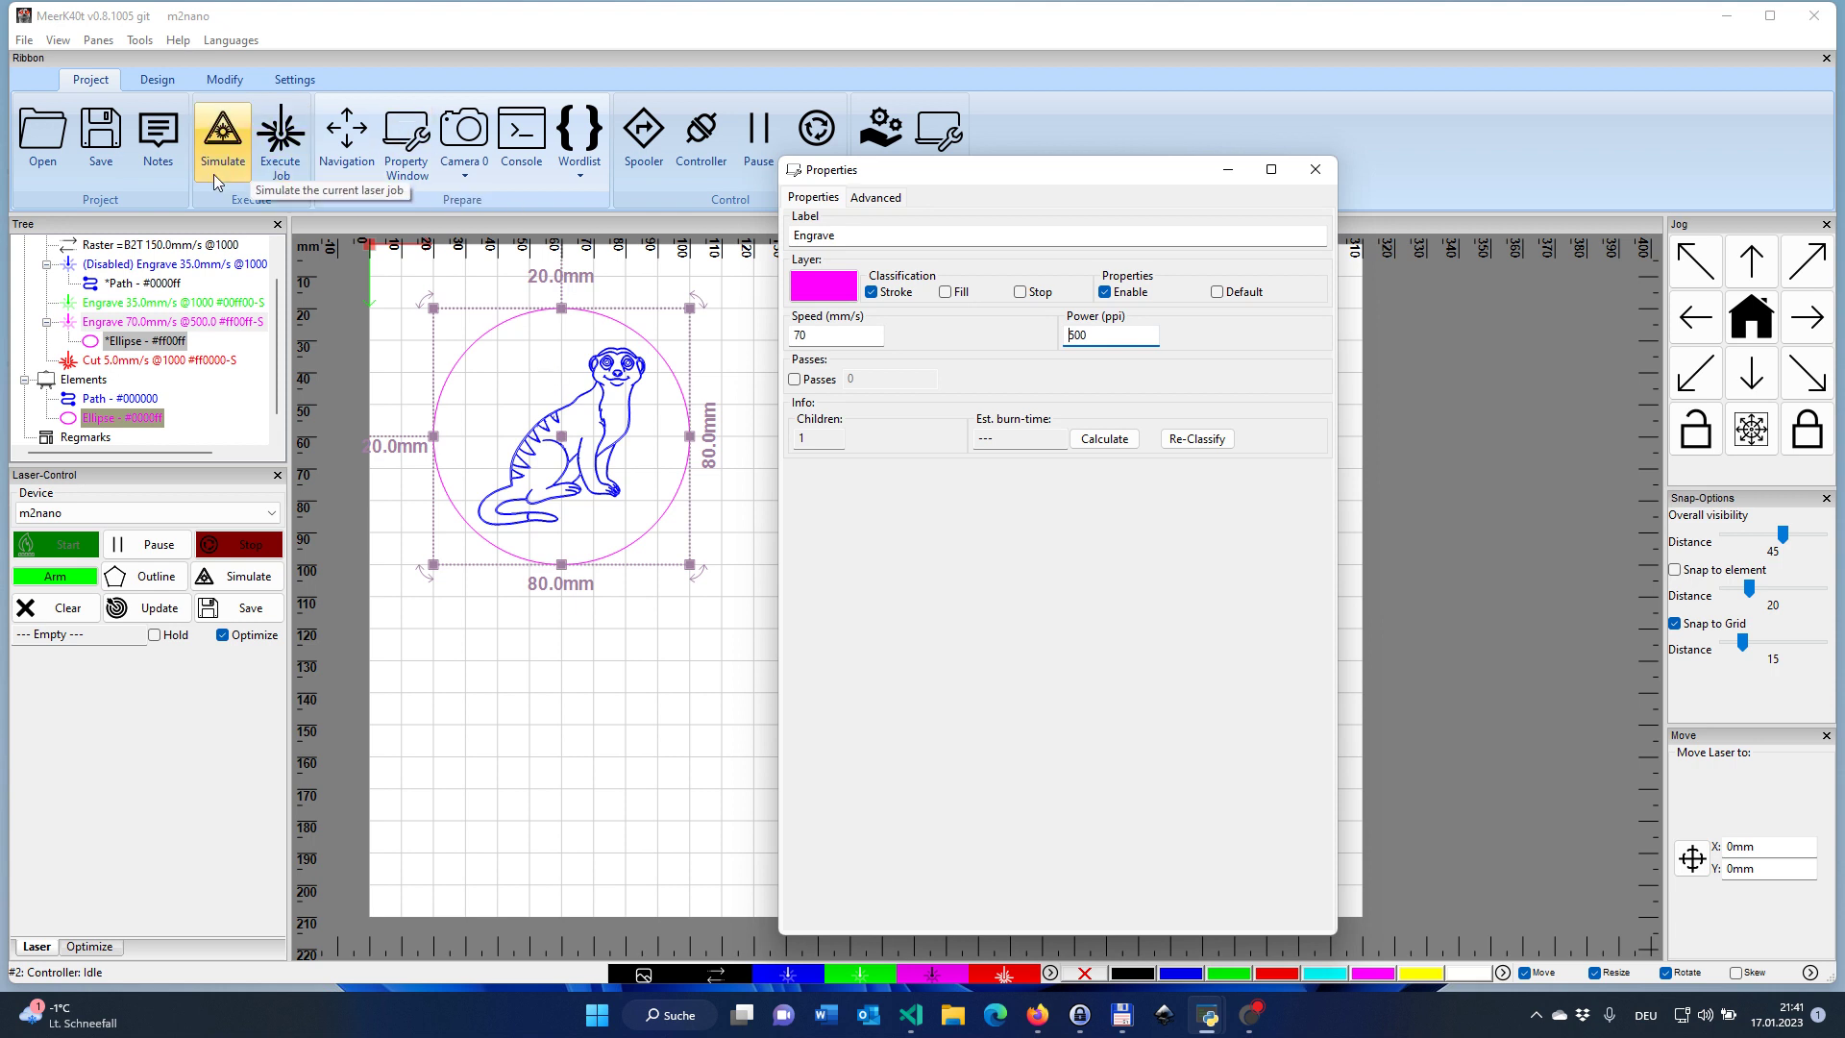
Arm and start the circle template job, then select the circle's engrave operation.
left_click(72, 570)
left_click(69, 554)
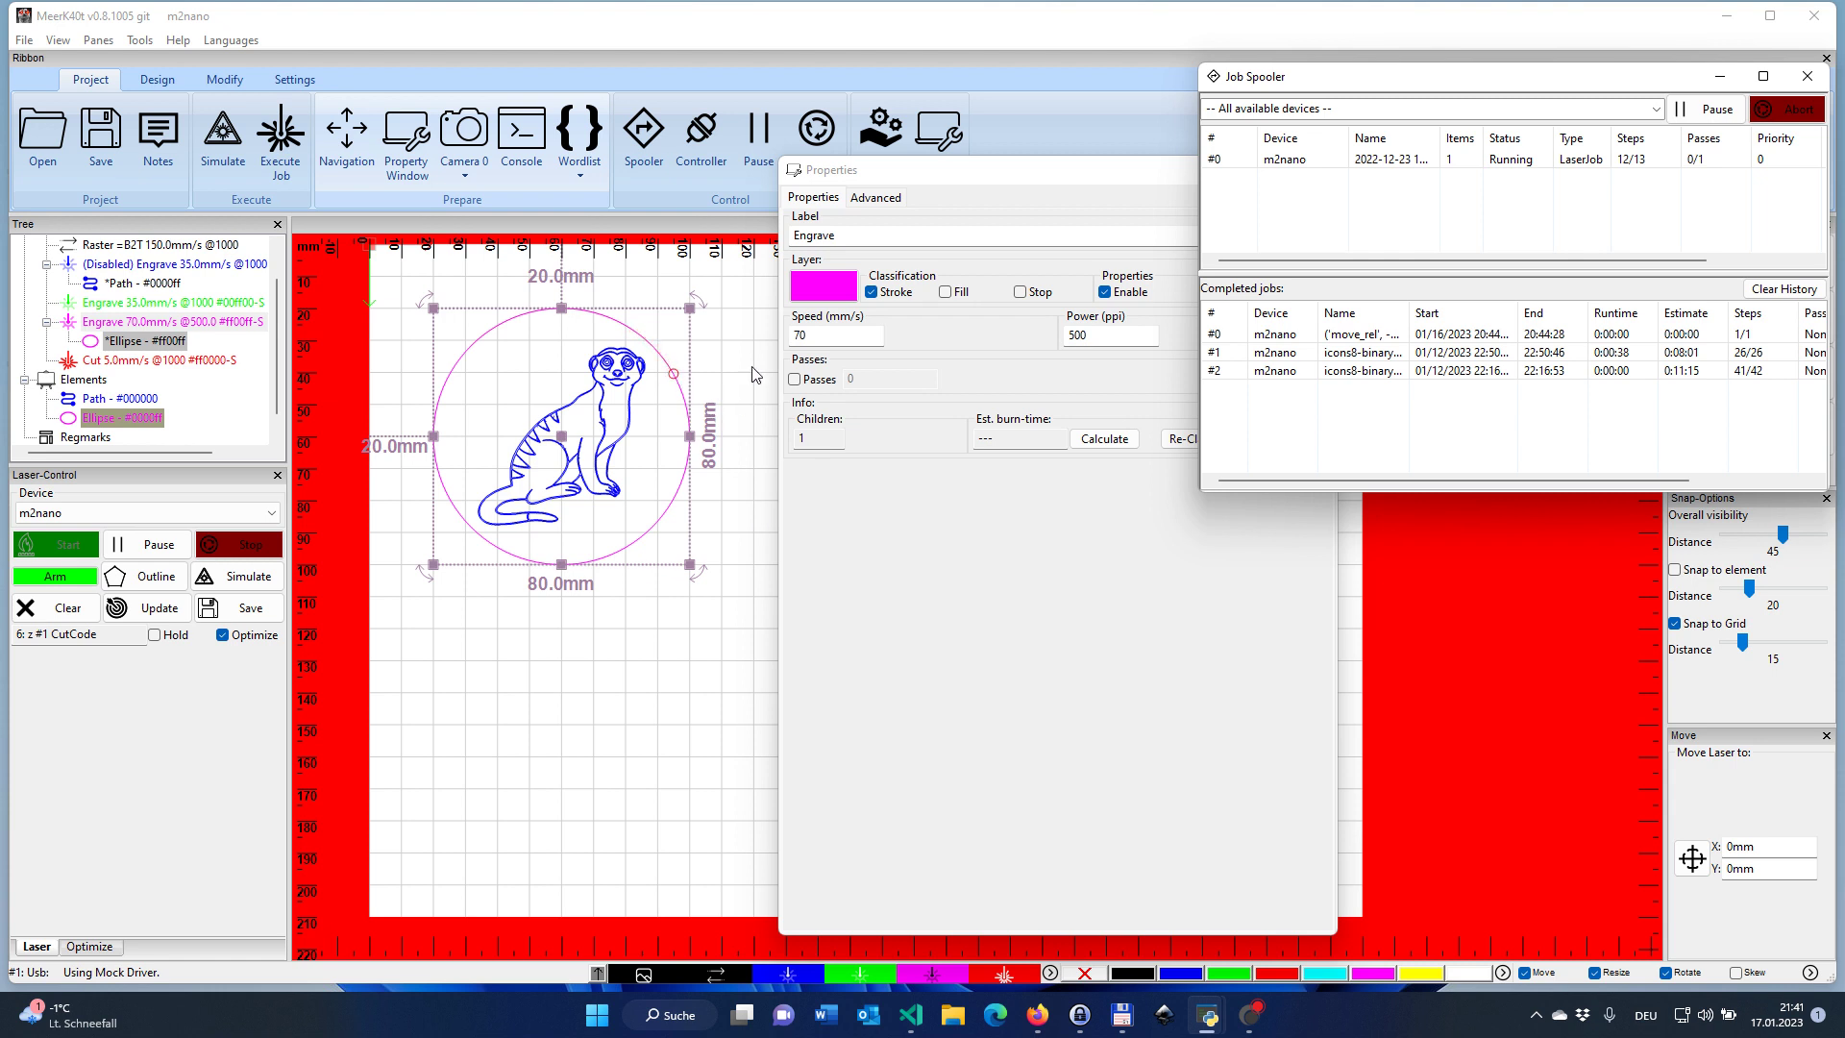
left_click(106, 324)
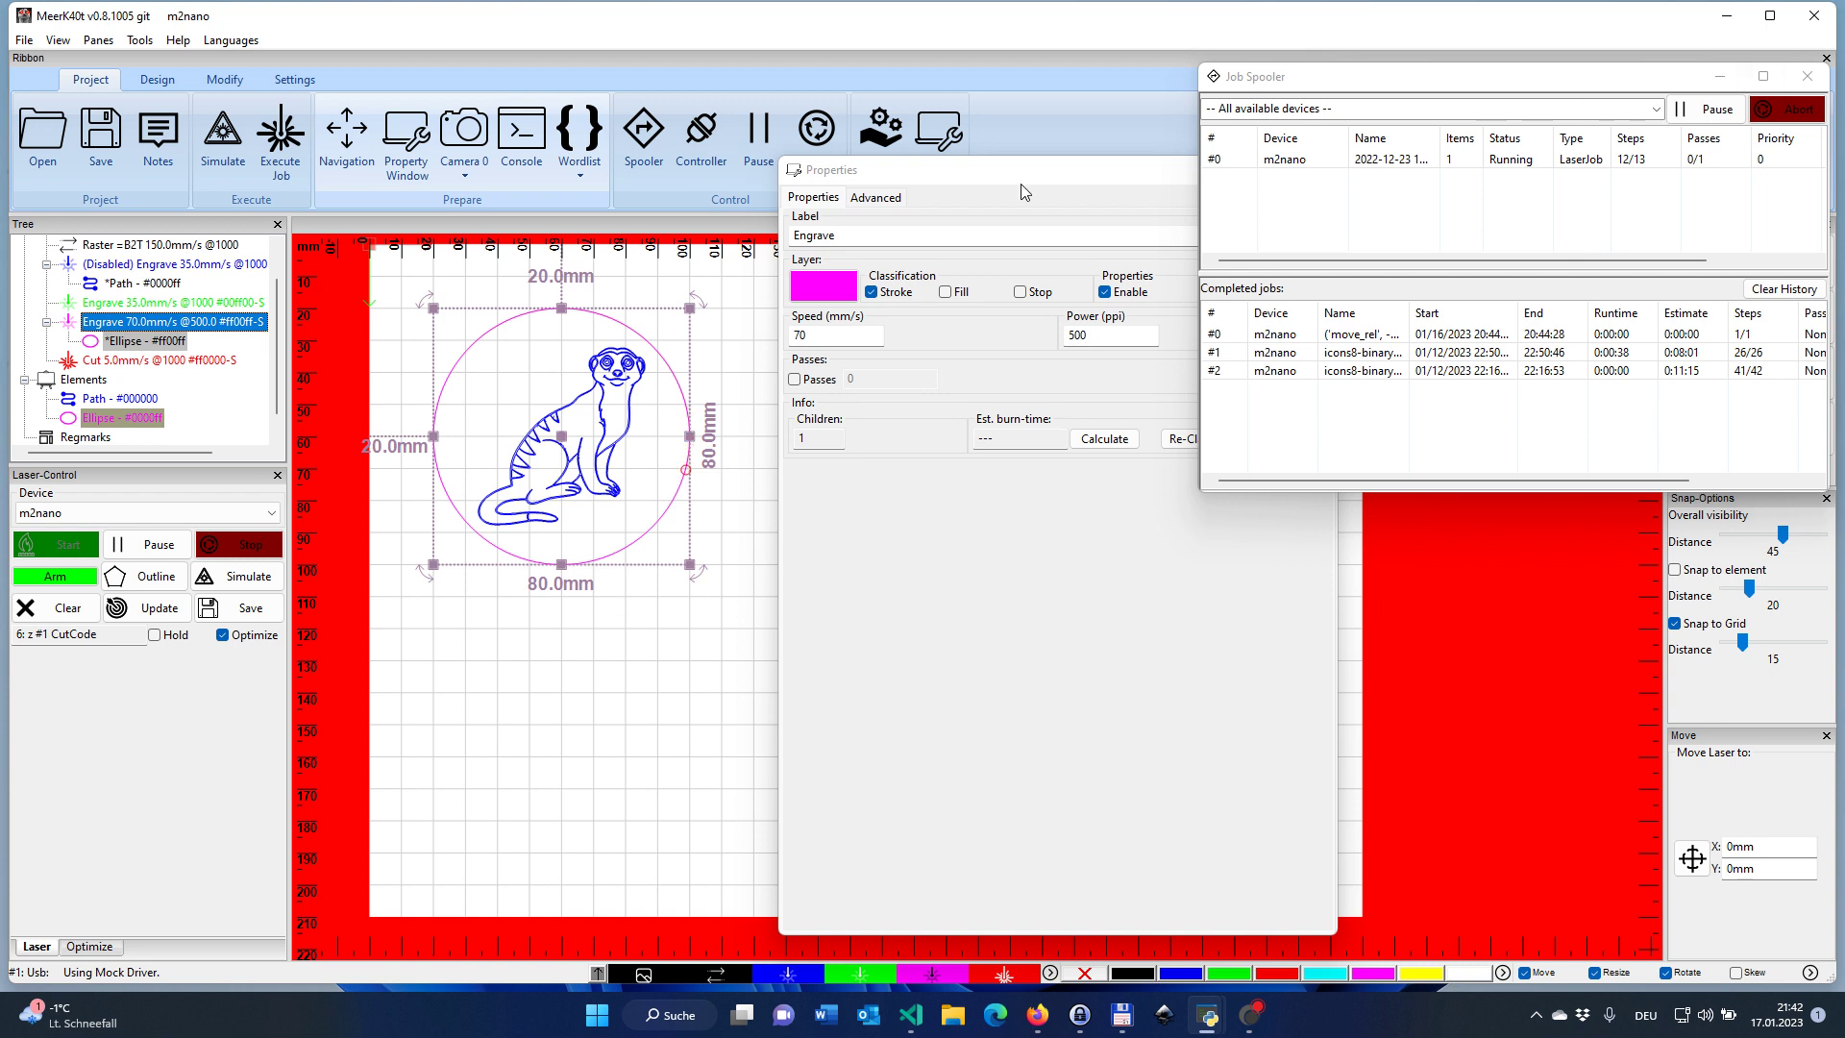
left_click_drag(995, 183, 807, 214)
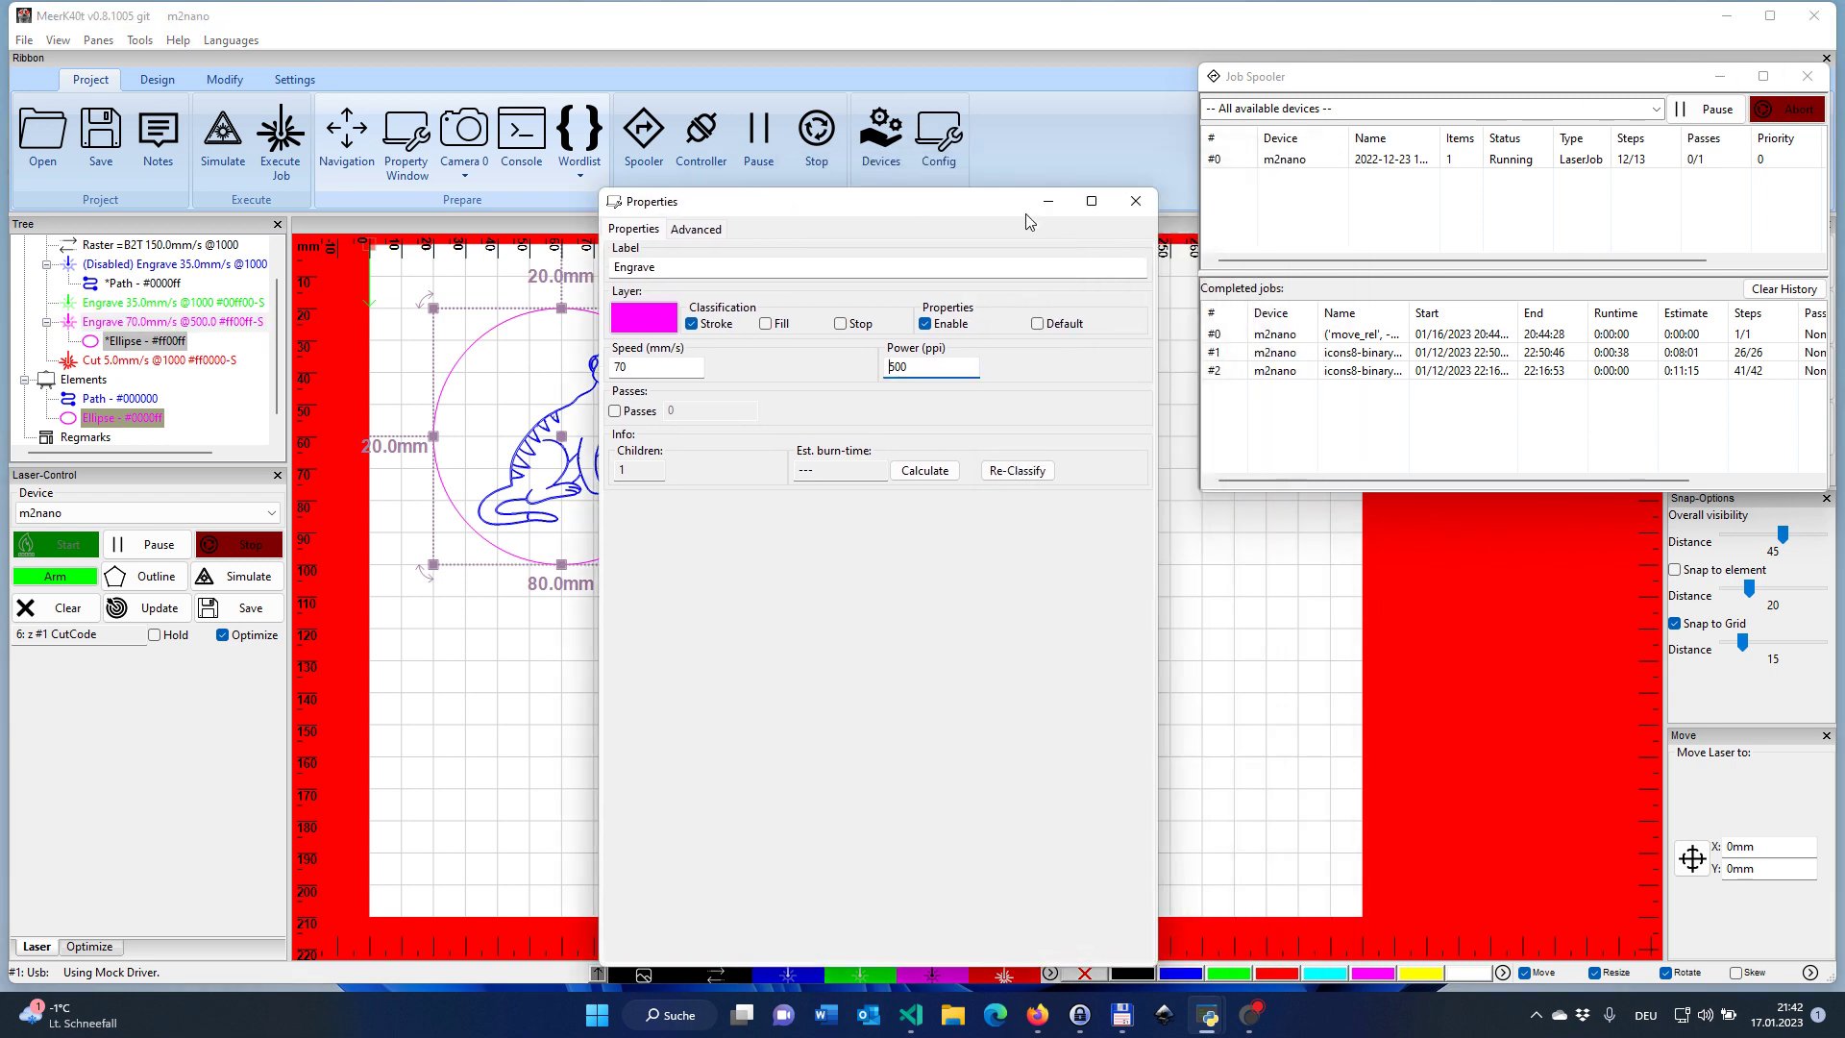
Close Properties and disable the circle's 70 mm/s engrave operation.
left_click(1135, 205)
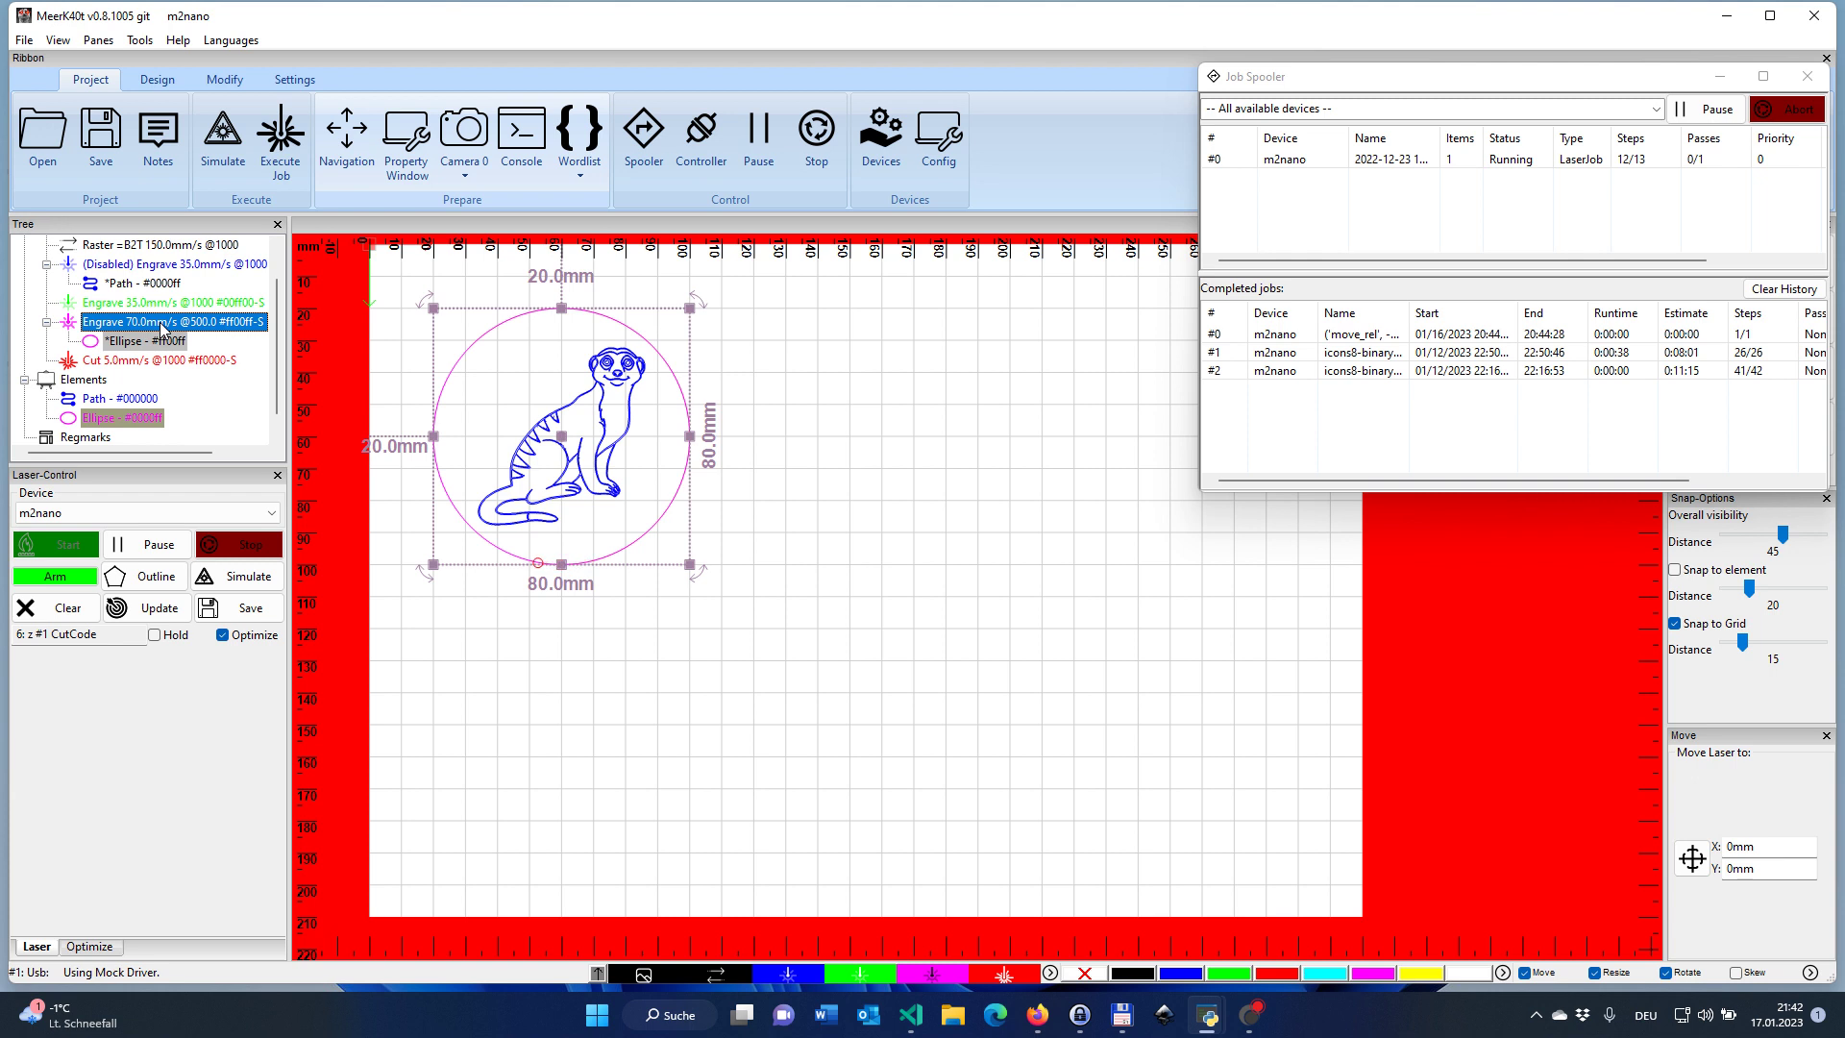
right_click(163, 329)
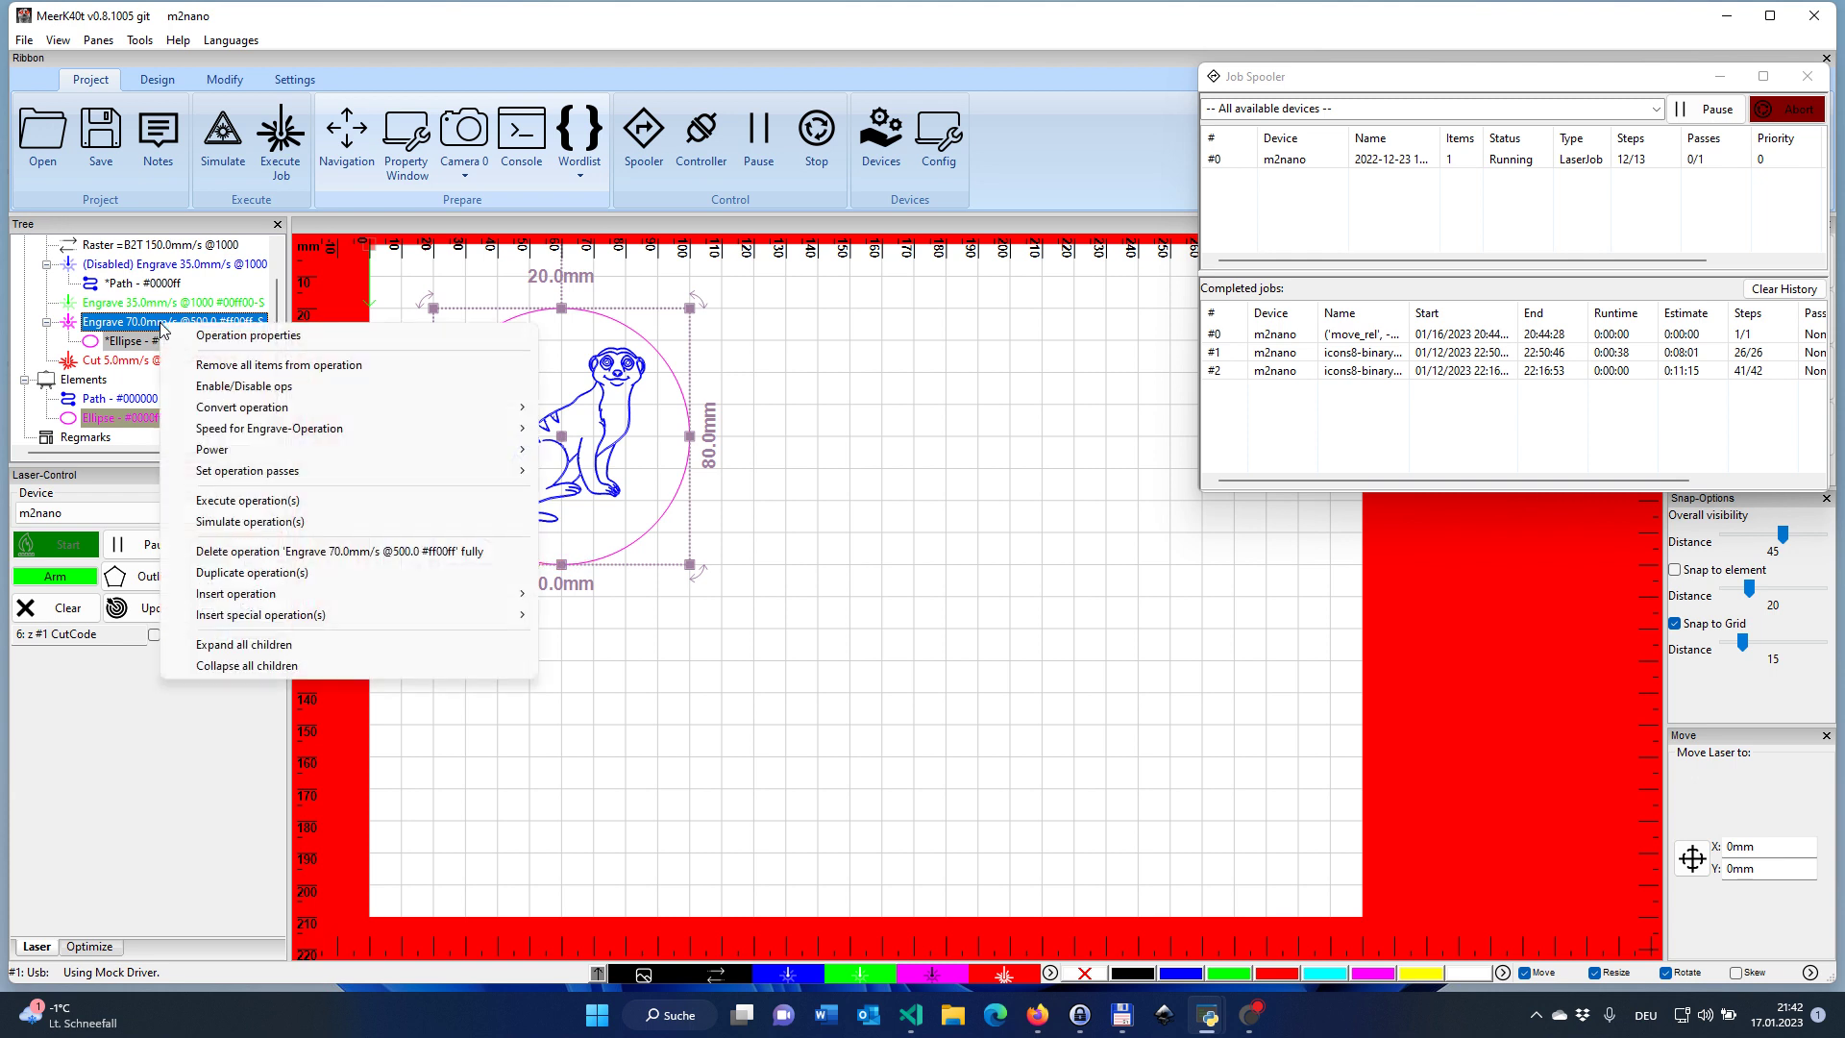
left_click(234, 391)
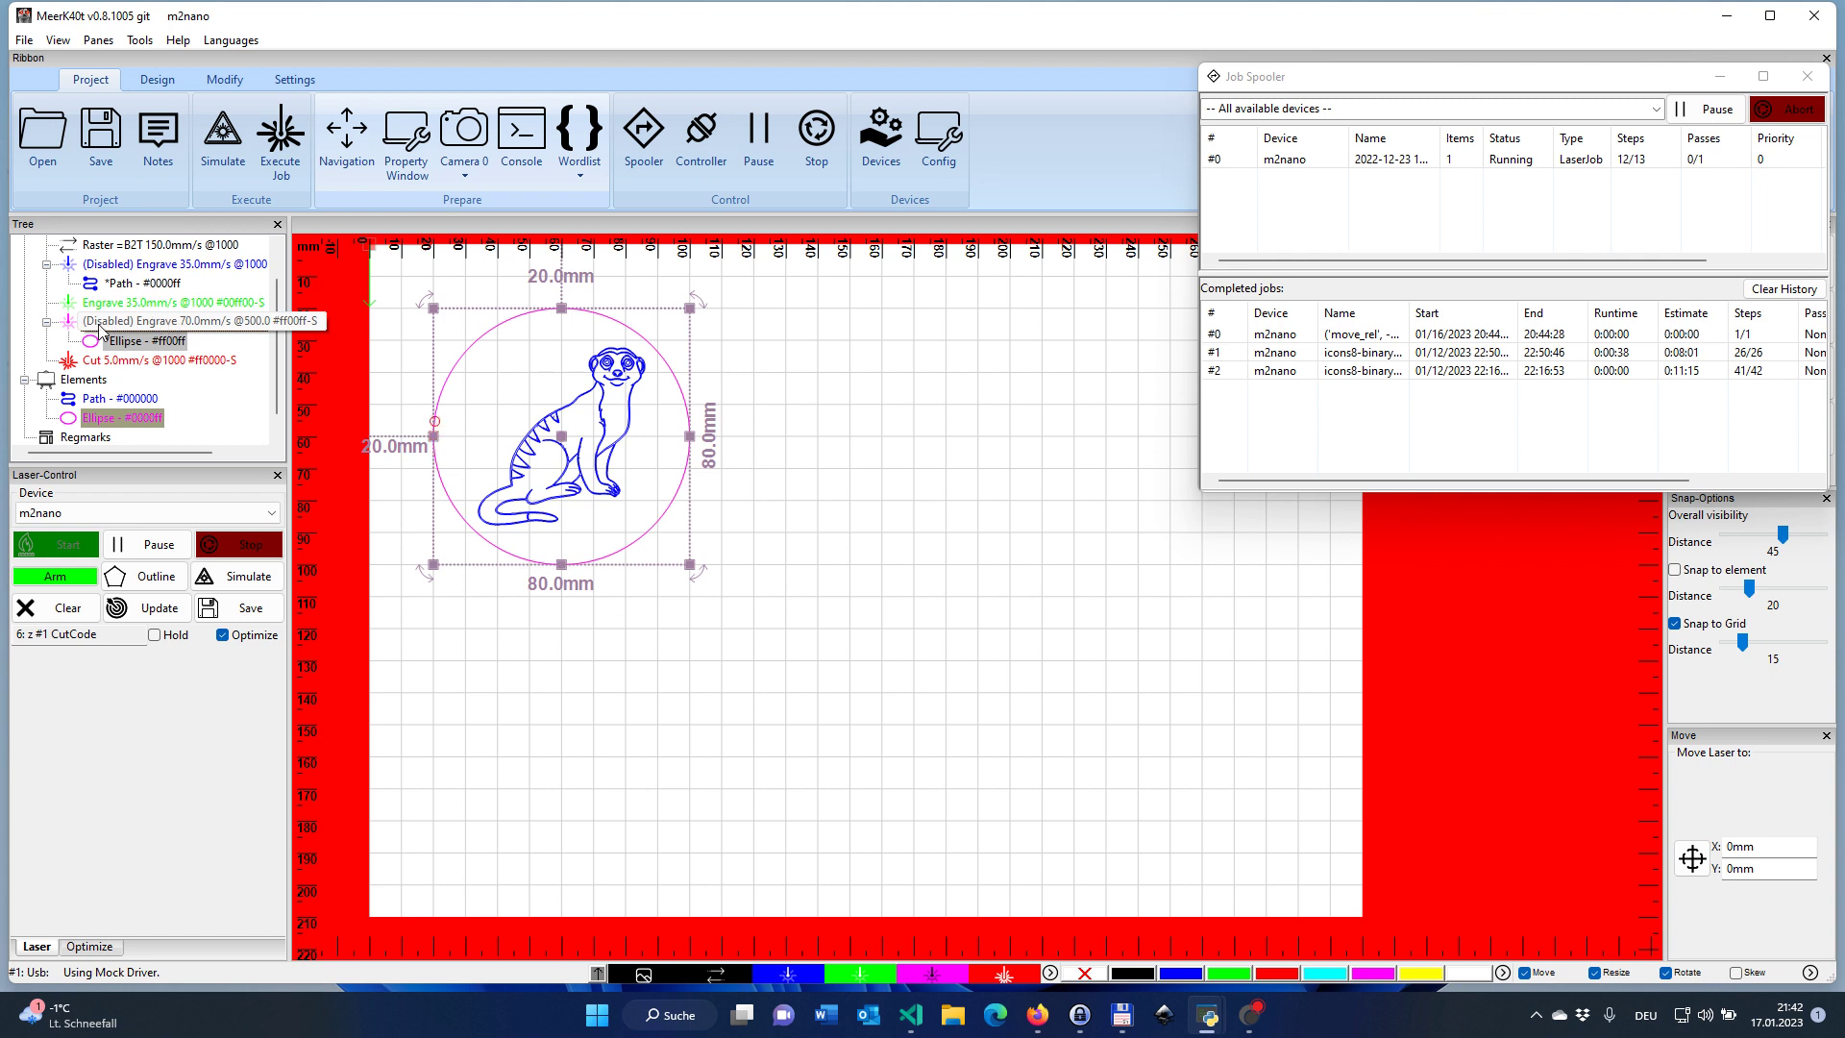
Re-enable the meerkat's 35 mm/s engrave operation.
left_click(126, 281)
right_click(124, 266)
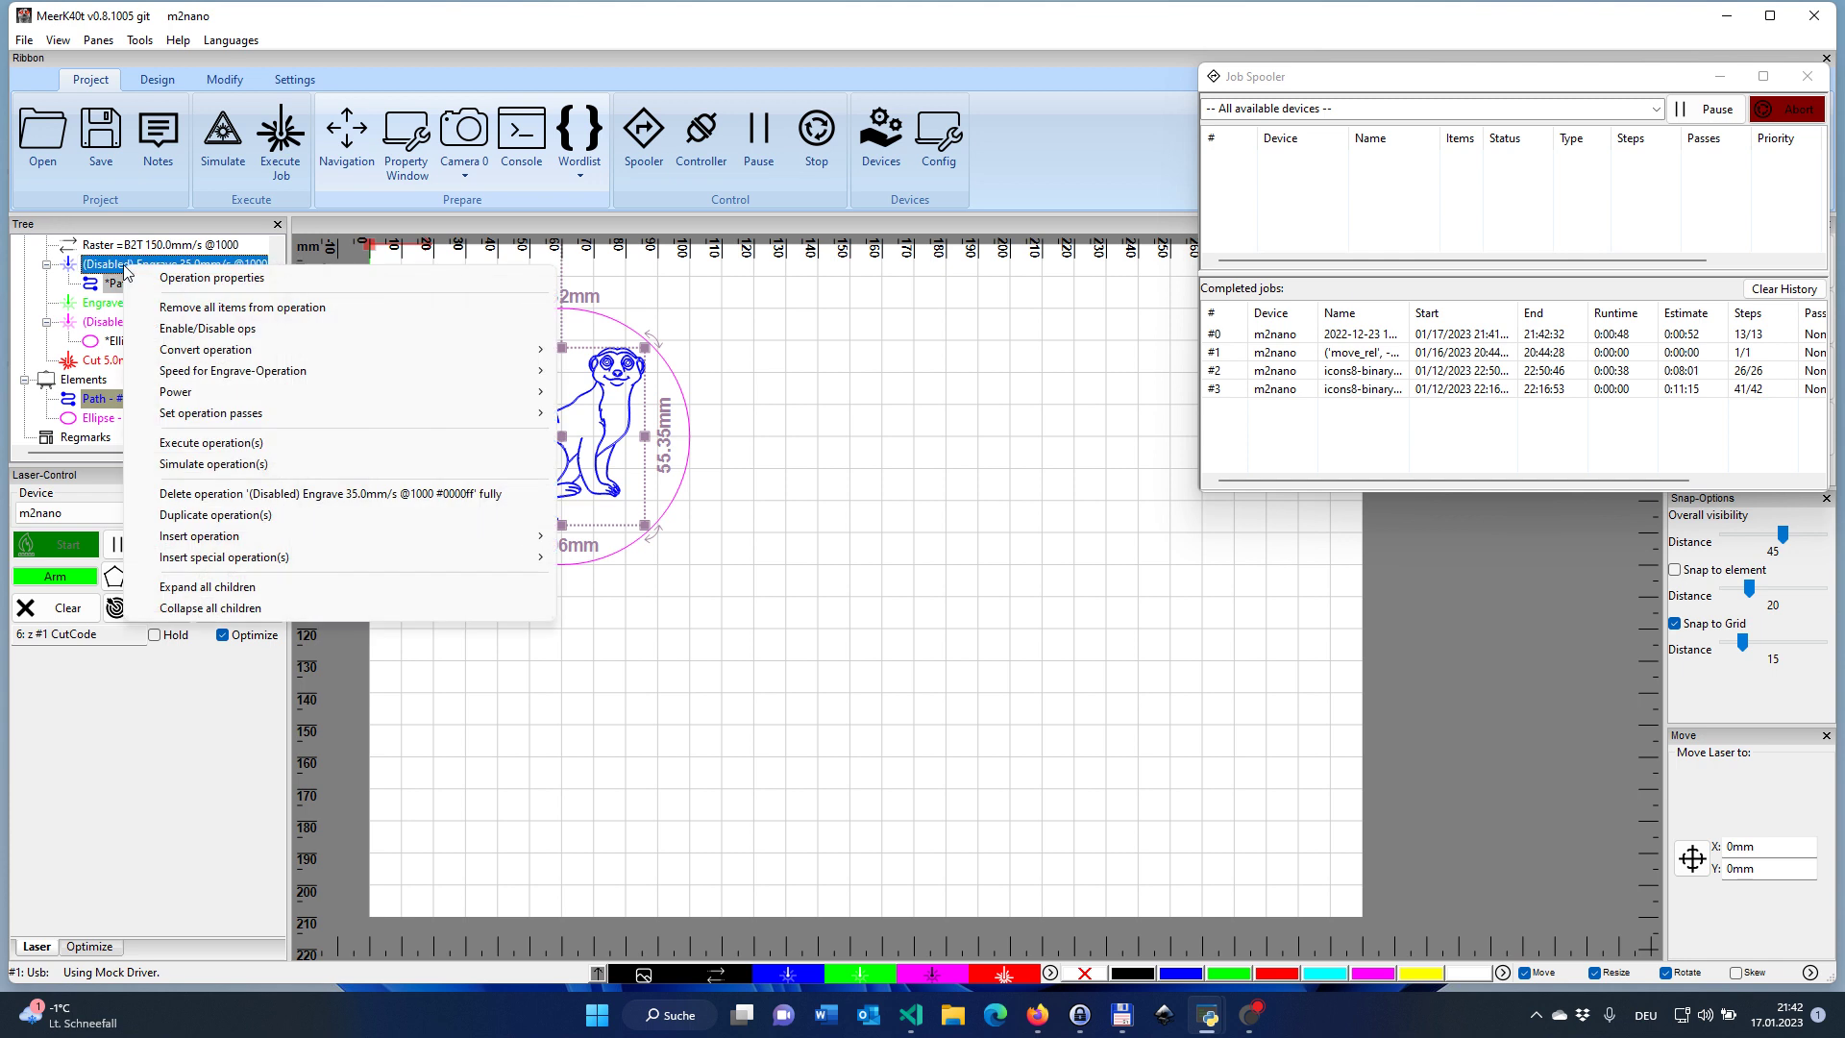
left_click(234, 329)
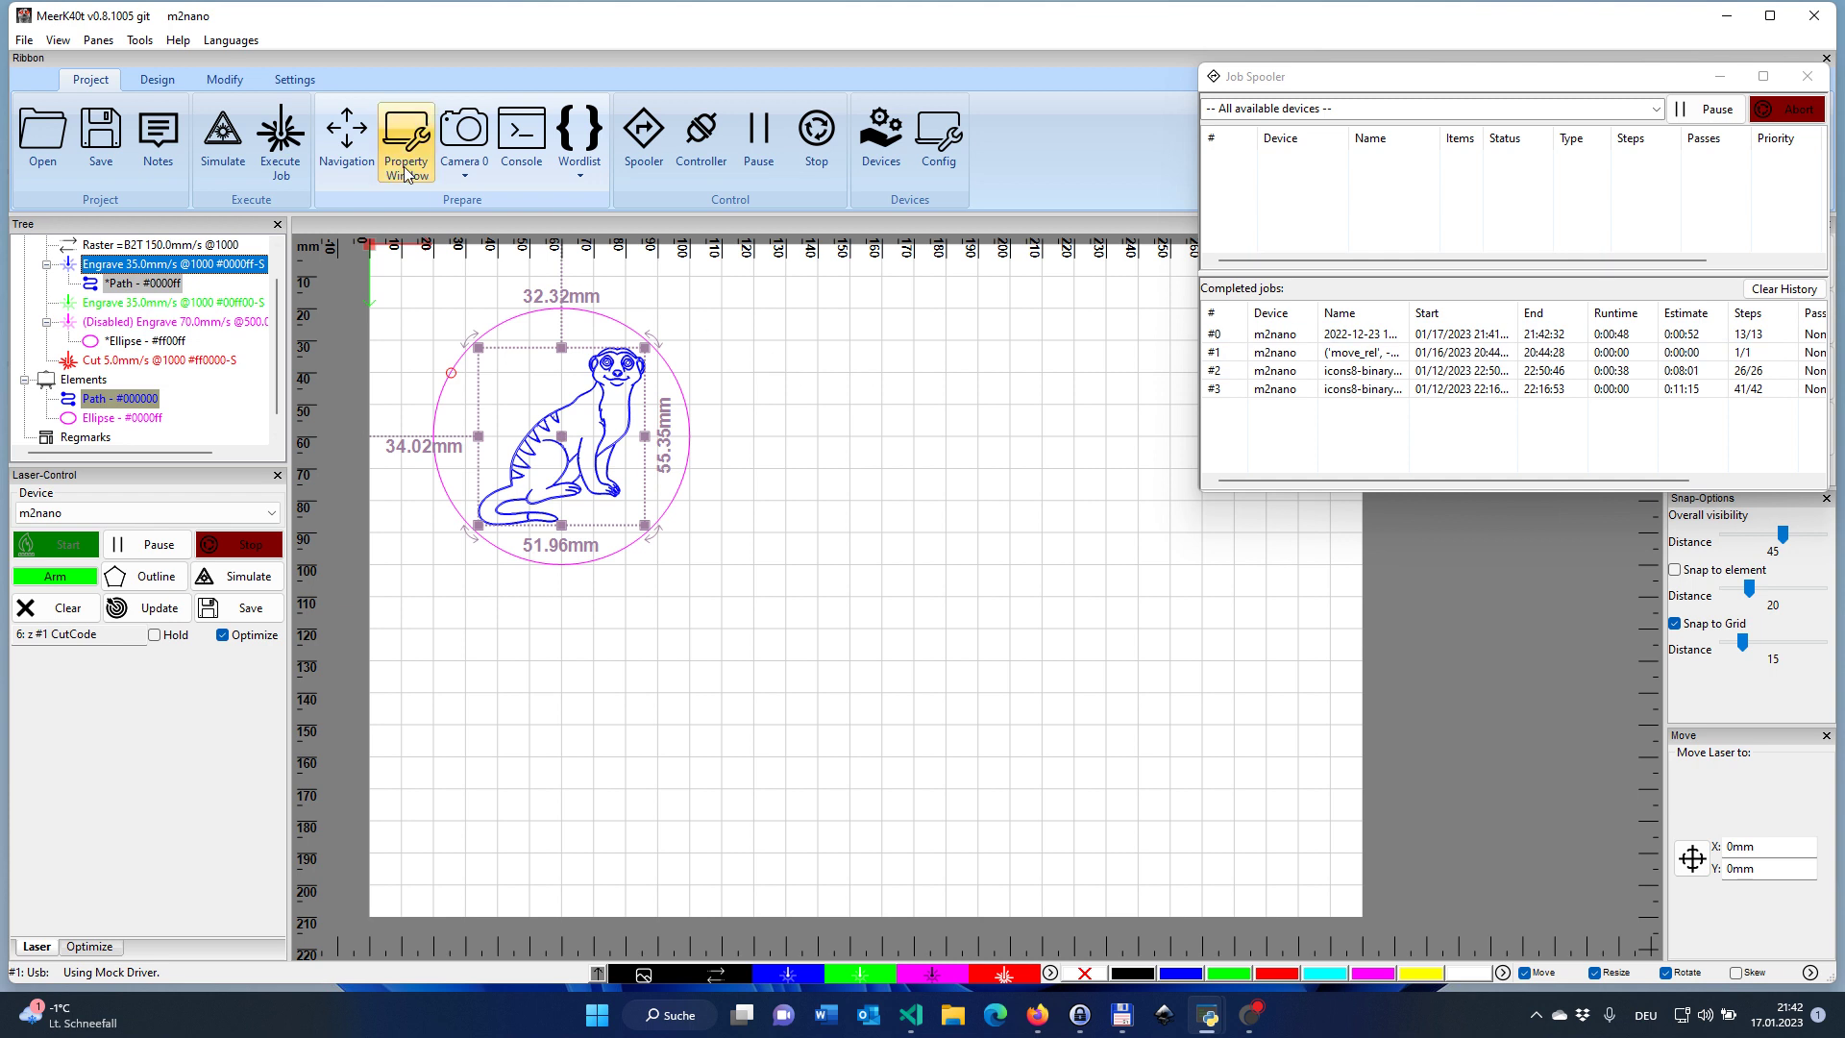
Simulate the meerkat-only job, estimating 0:00:42 total time over 2.13 m.
left_click(238, 139)
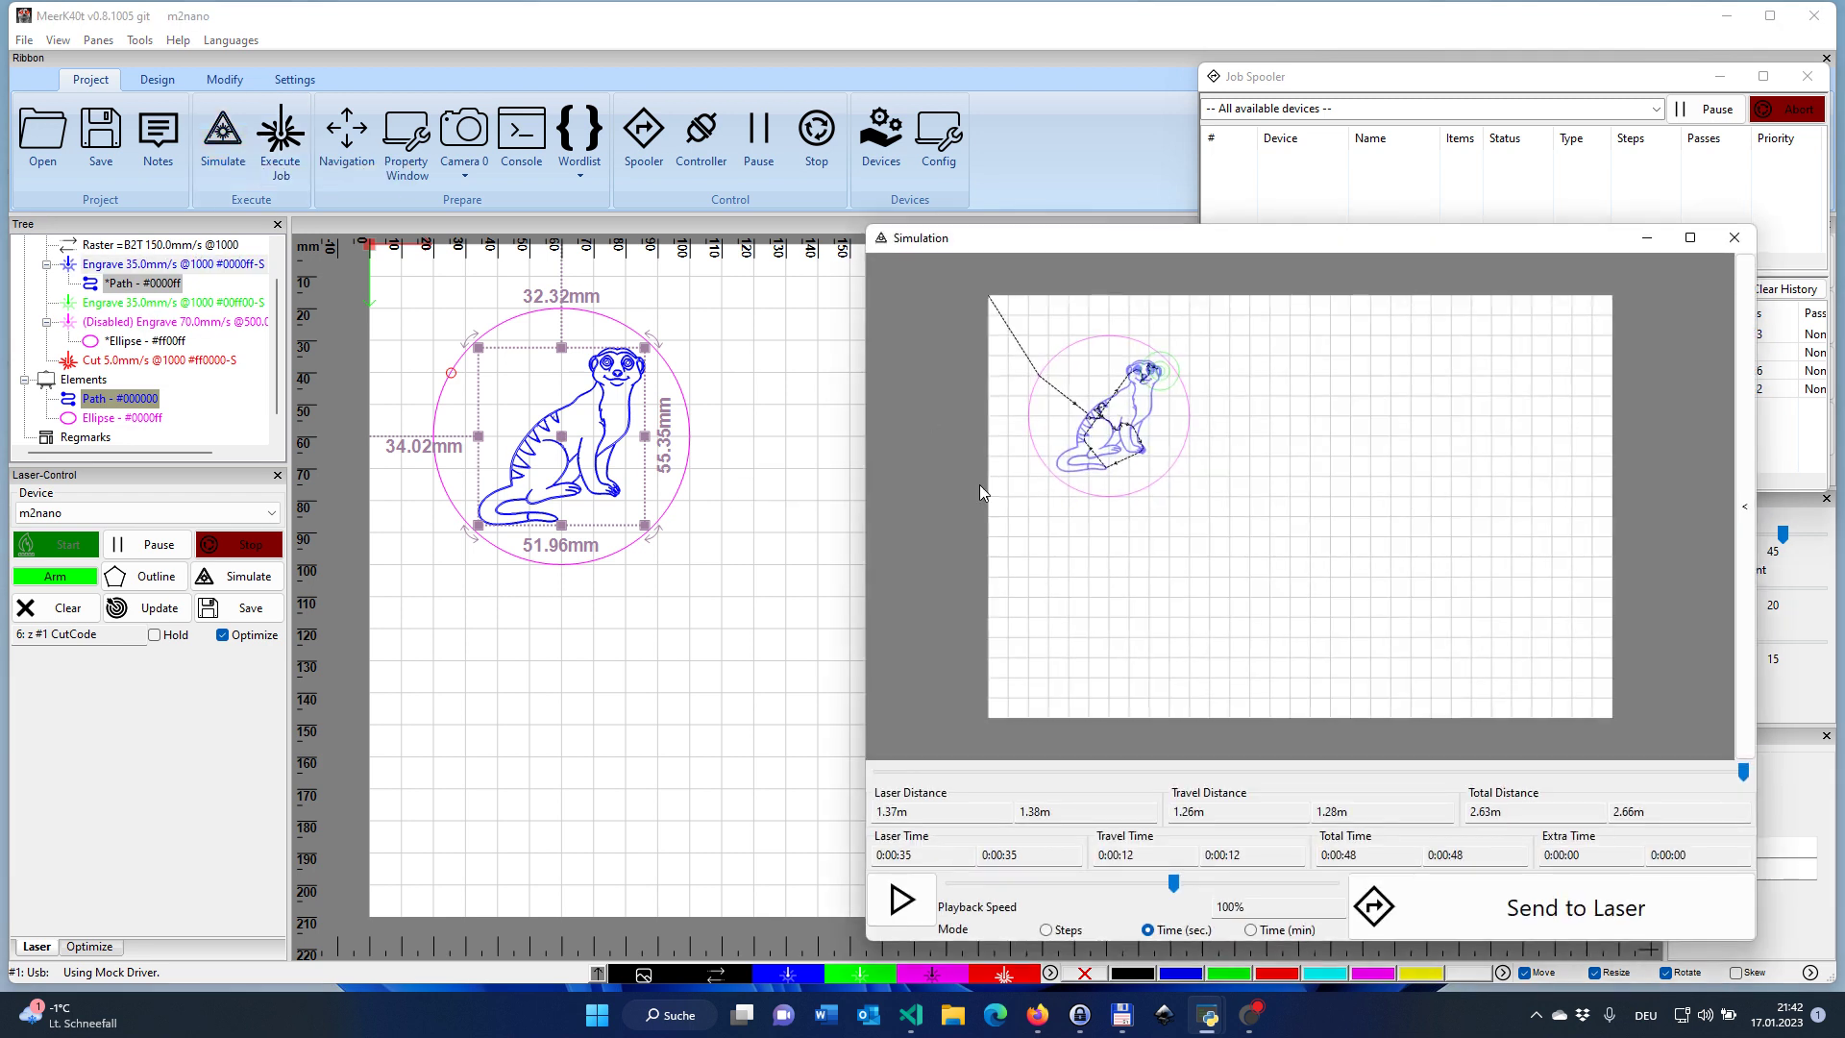
left_click(1733, 238)
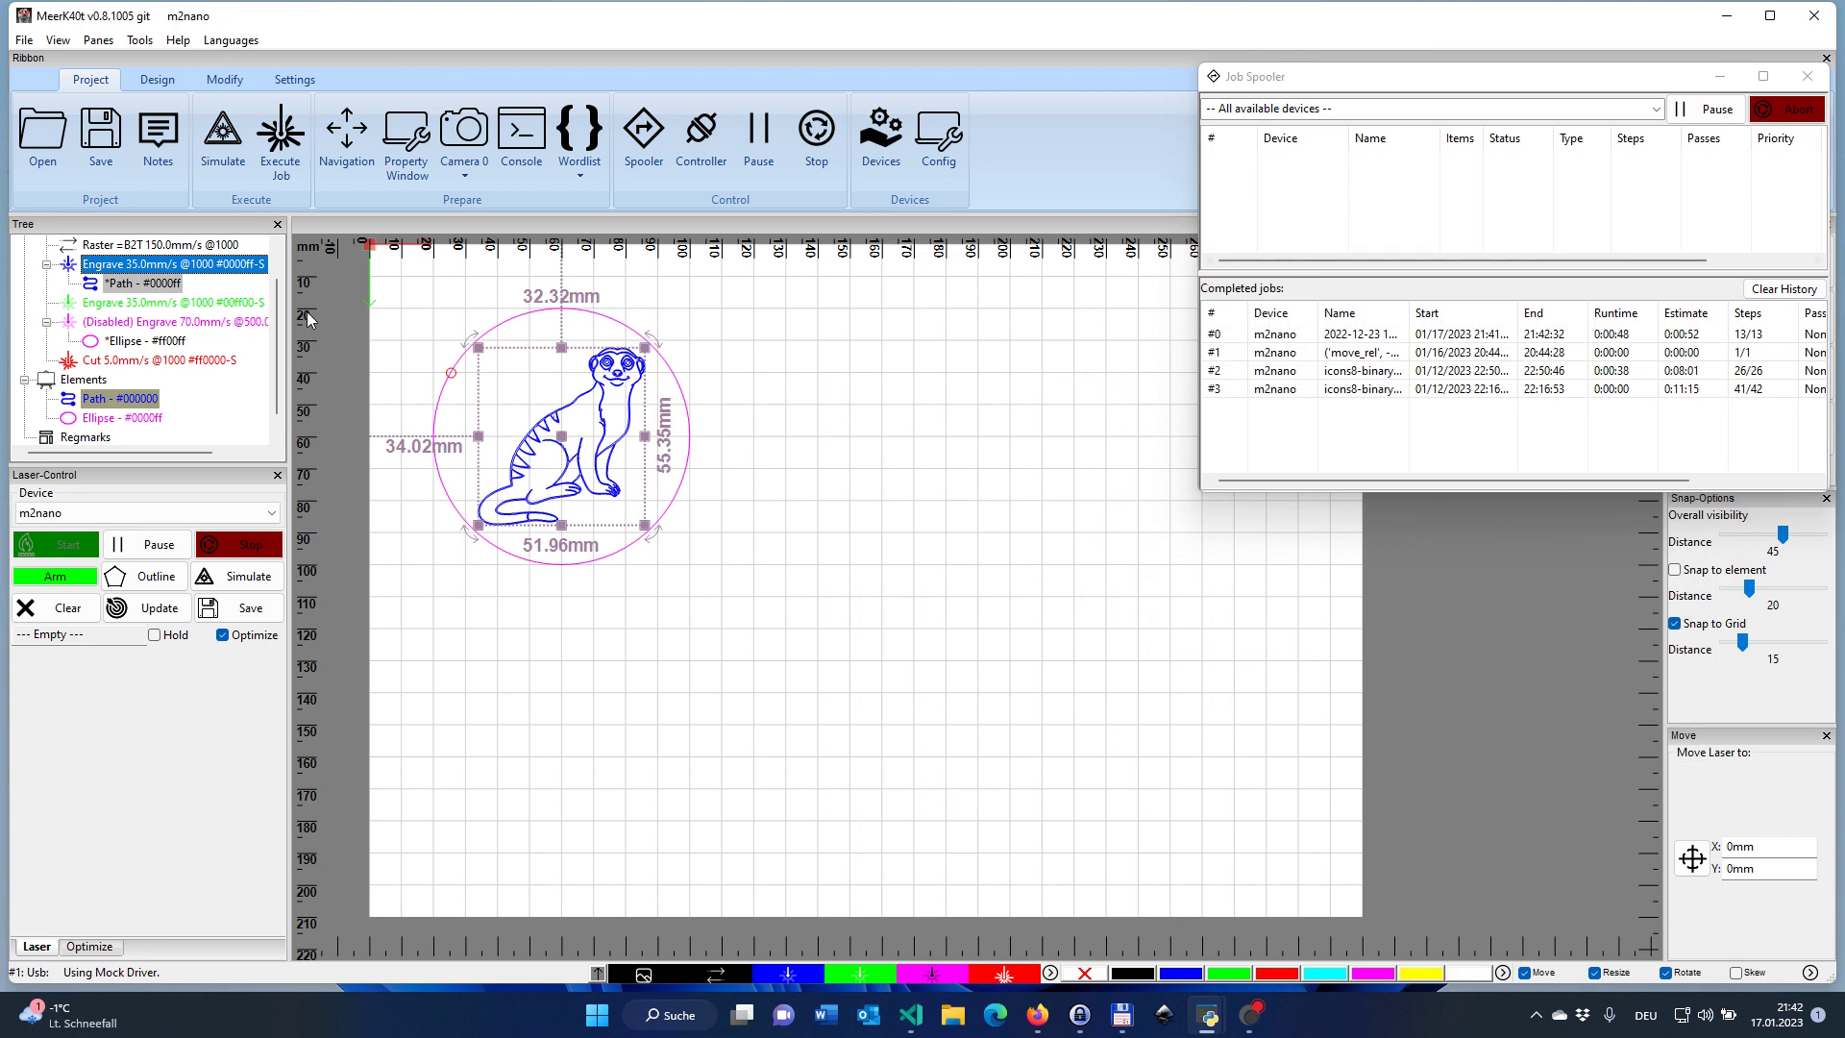
left_click(152, 323)
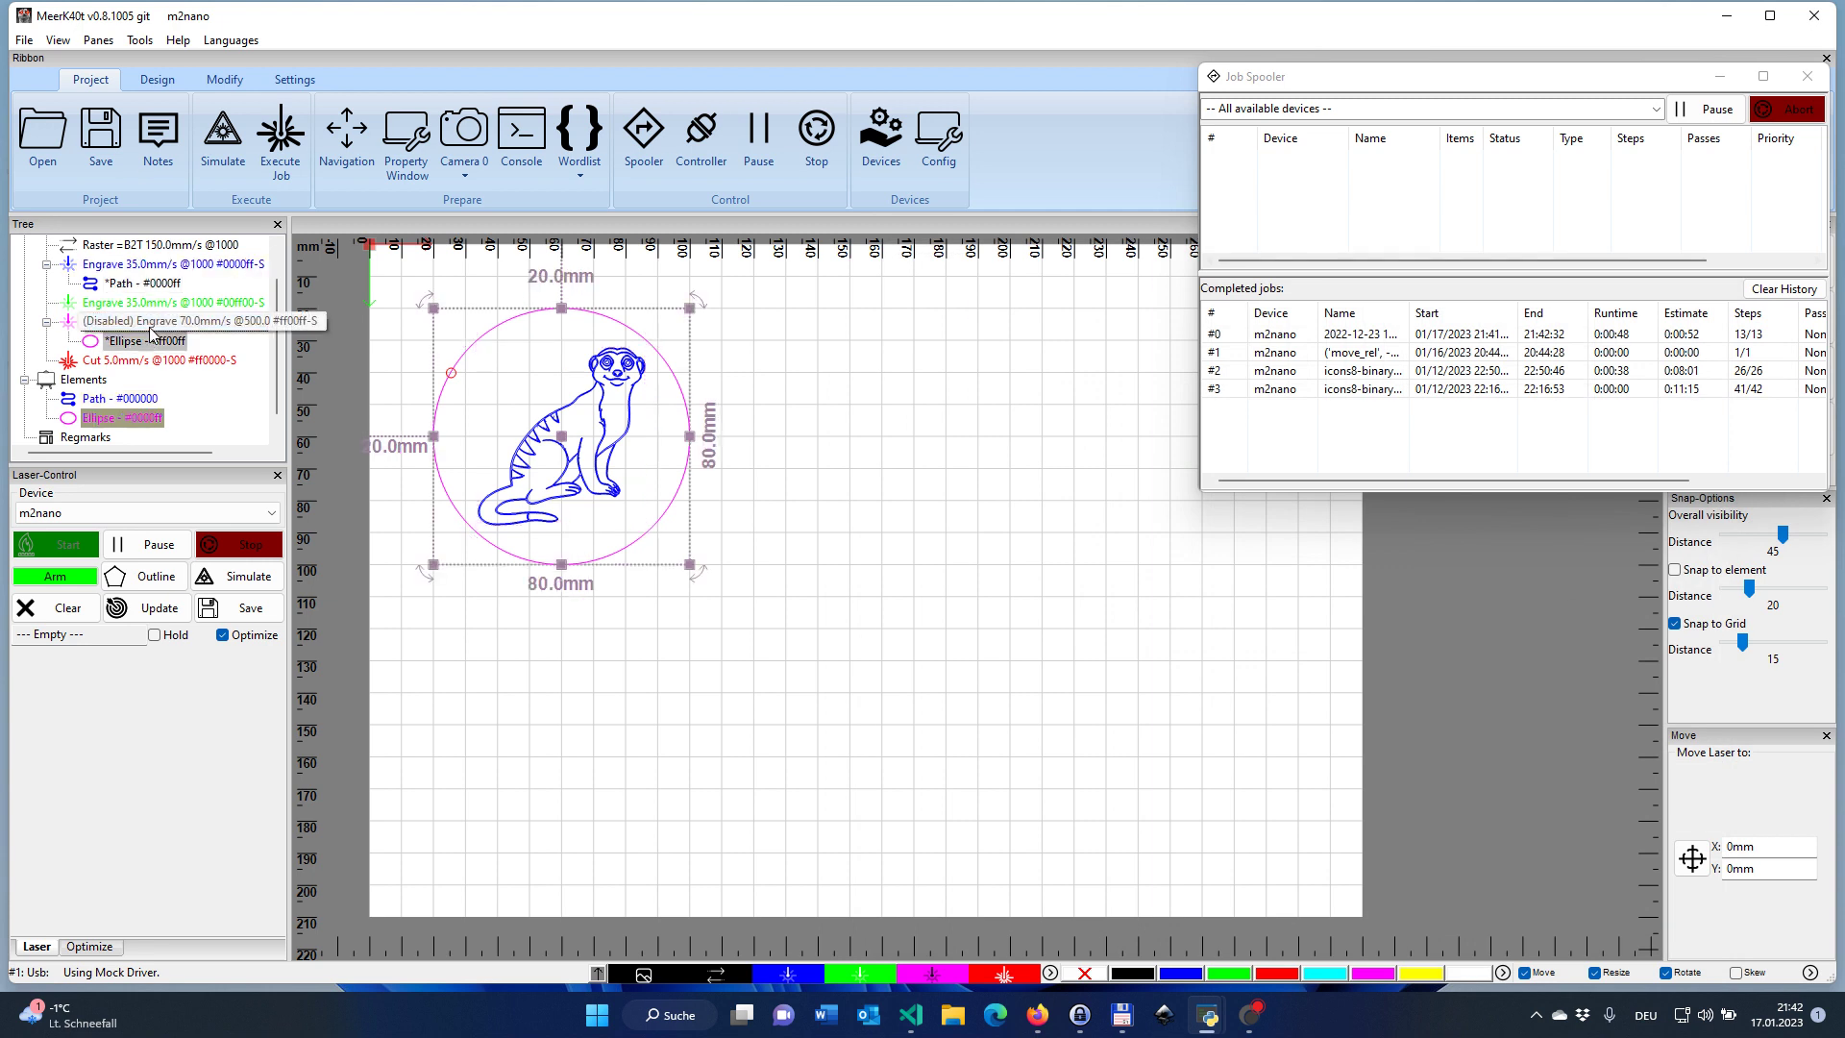
left_click(218, 156)
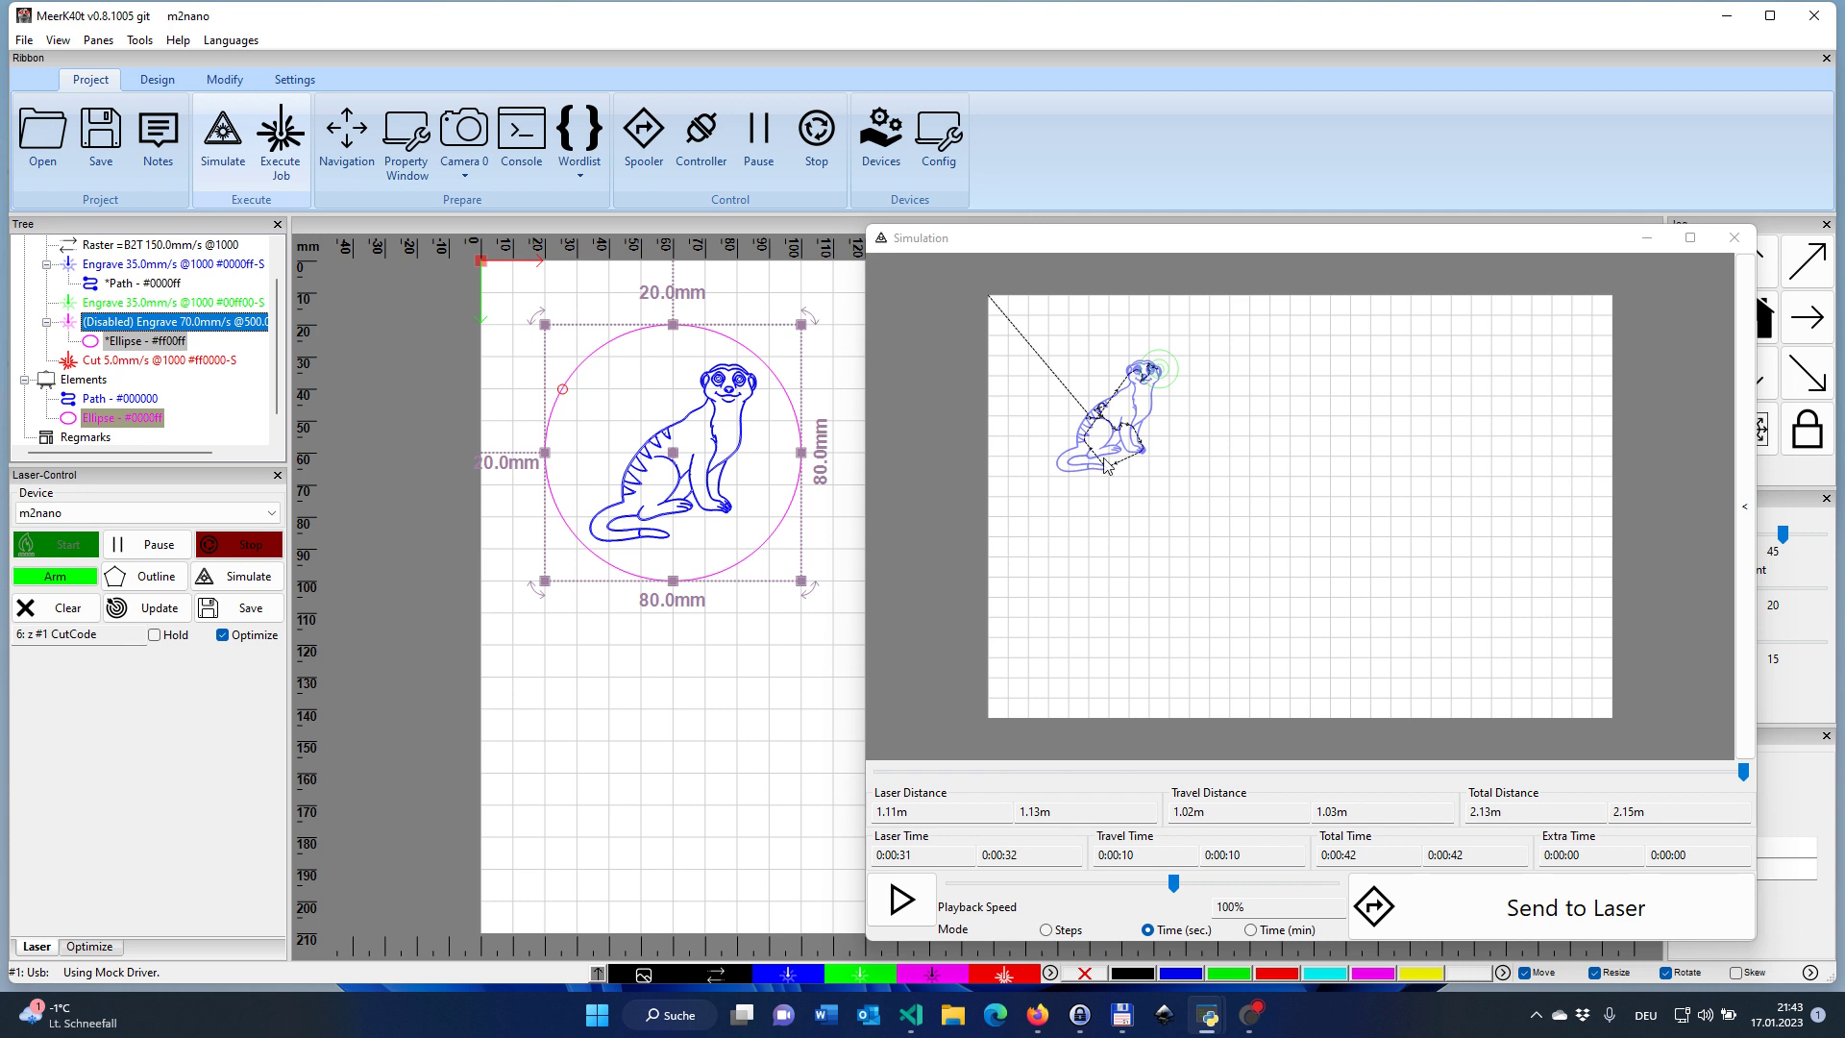
Close the Simulation window to return to the canvas and job spooler.
left_click(1735, 240)
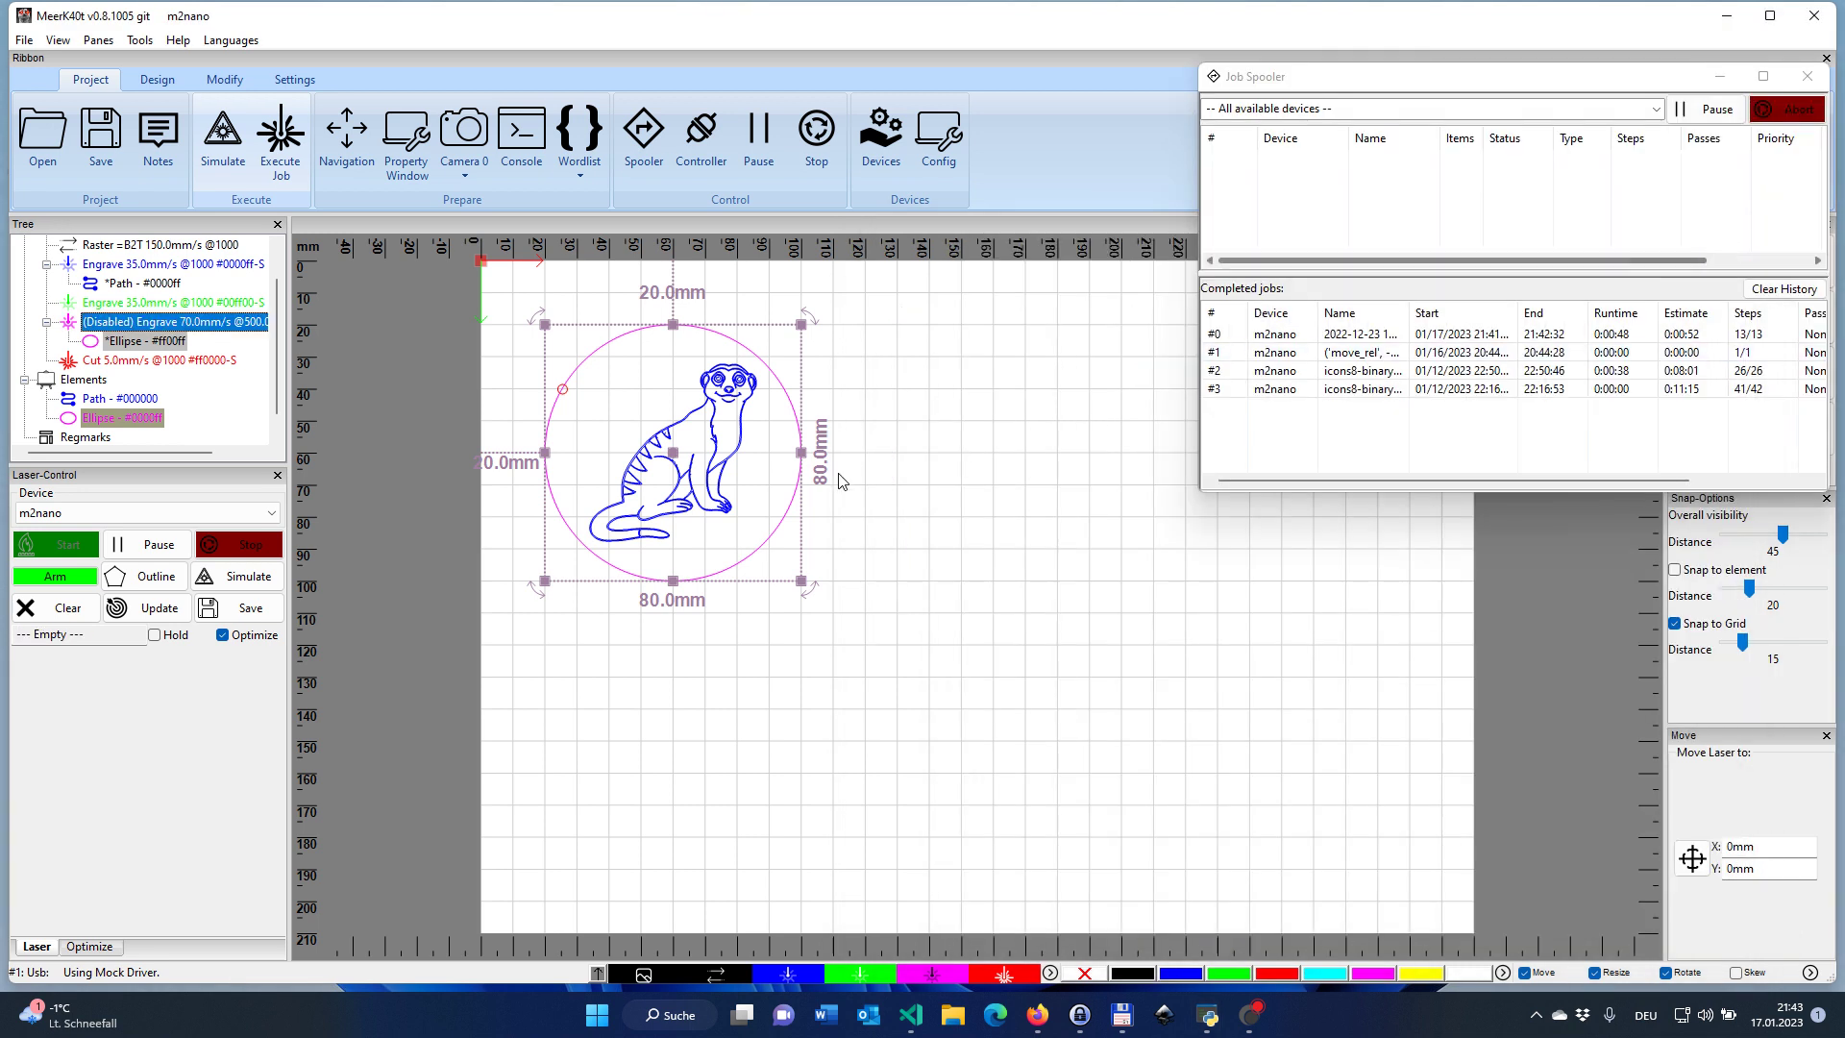